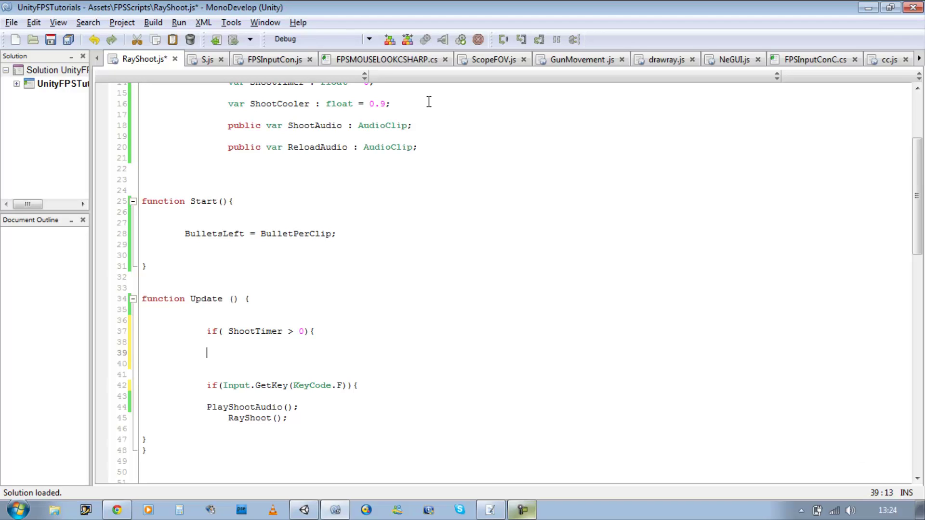
Inside the ShootTimer > 0 condition in Update, write ShootTimer -= Time.deltaTime; and close the block with a brace, saving the script
{"action": "type", "text": "sh"}
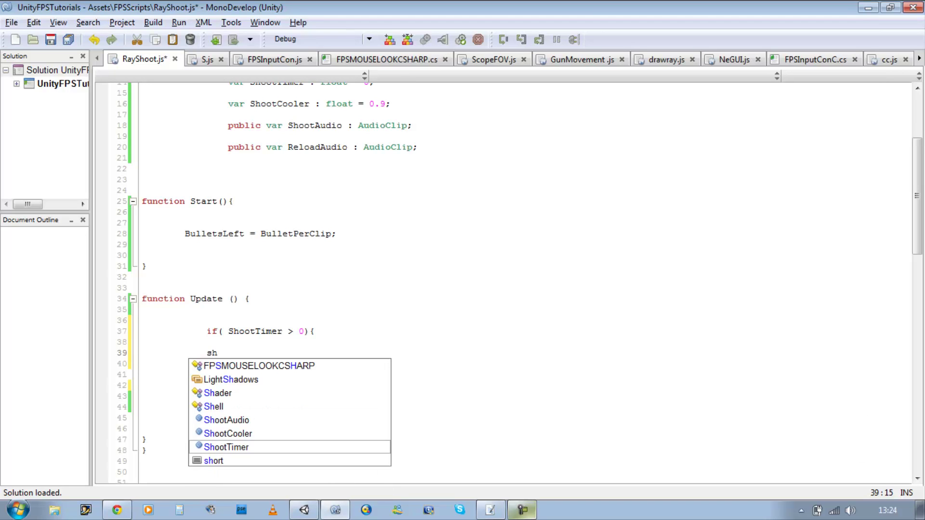
{"action": "key", "text": "Return"}
{"action": "type", "text": "-"}
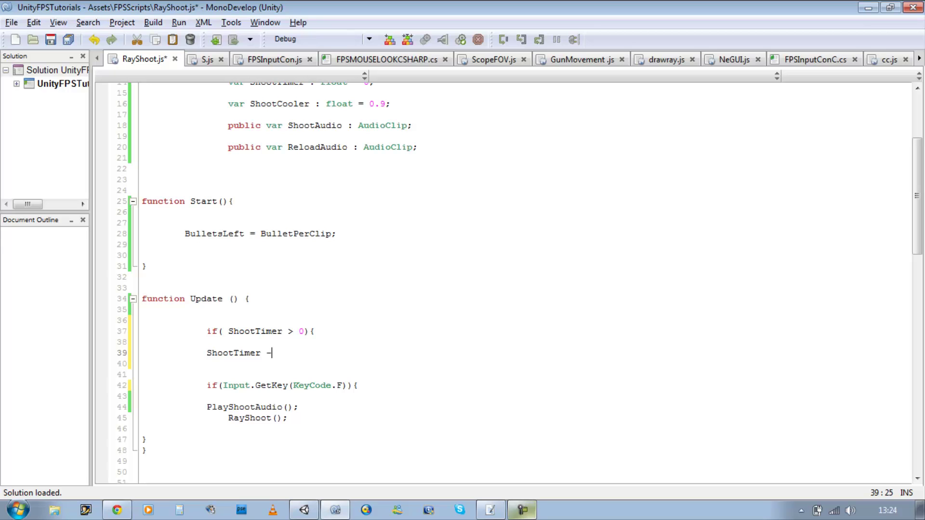
{"action": "type", "text": "= Time.d"}
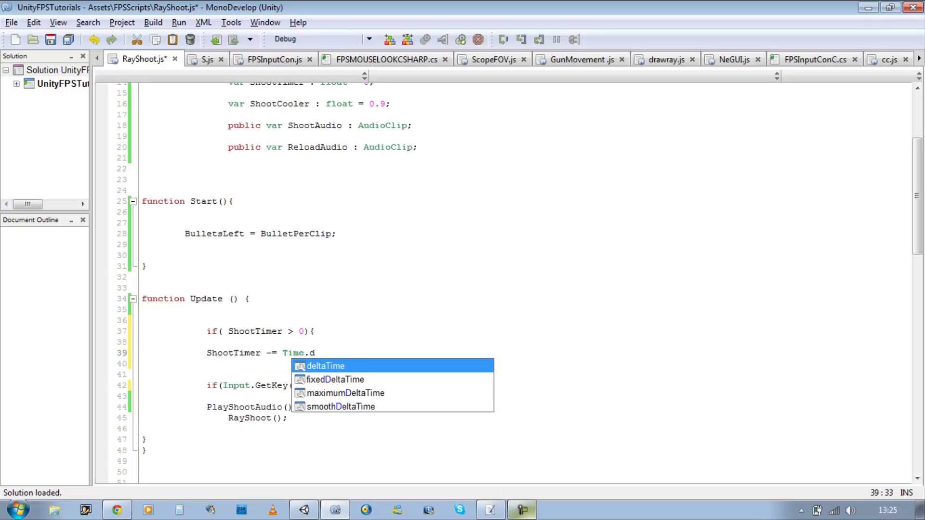
{"action": "key", "text": "Return"}
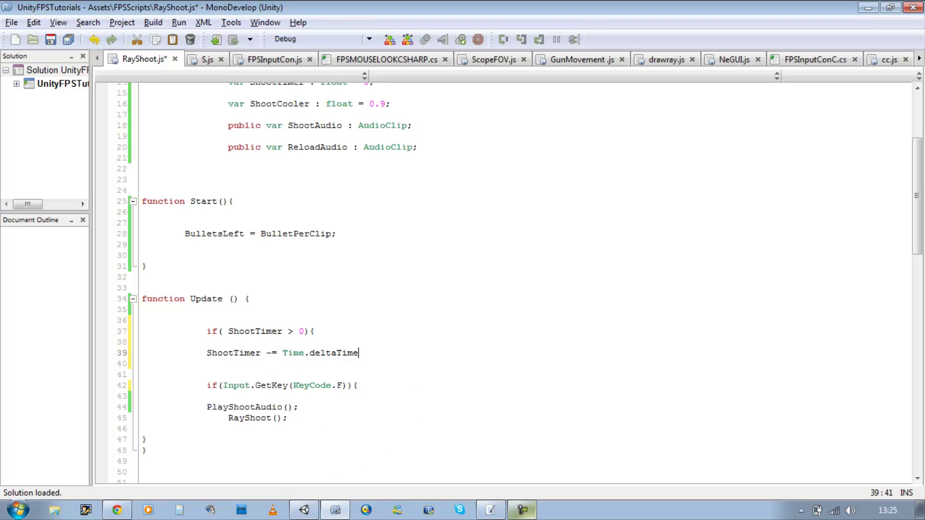
{"action": "type", "text": ";"}
{"action": "key", "text": "ctrl+s"}
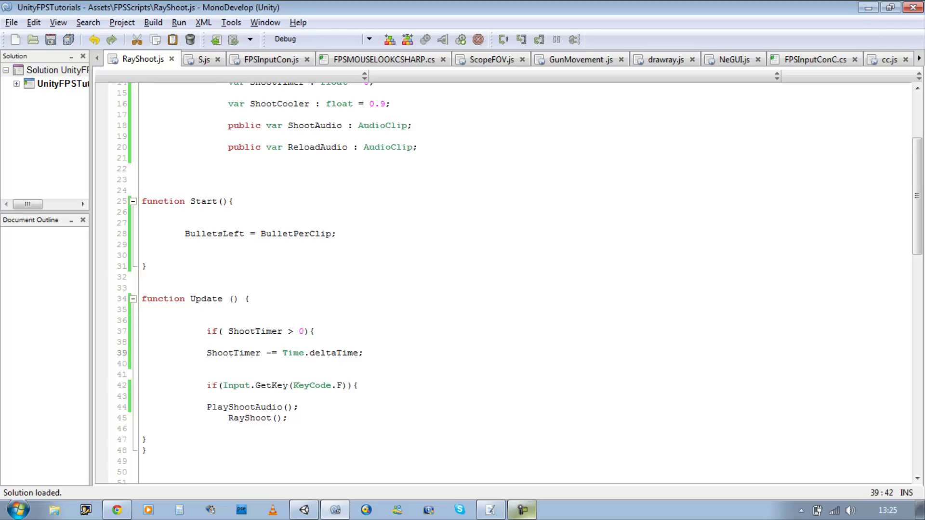
{"action": "key", "text": "Return"}
{"action": "key", "text": "Return"}
{"action": "type", "text": "}"}
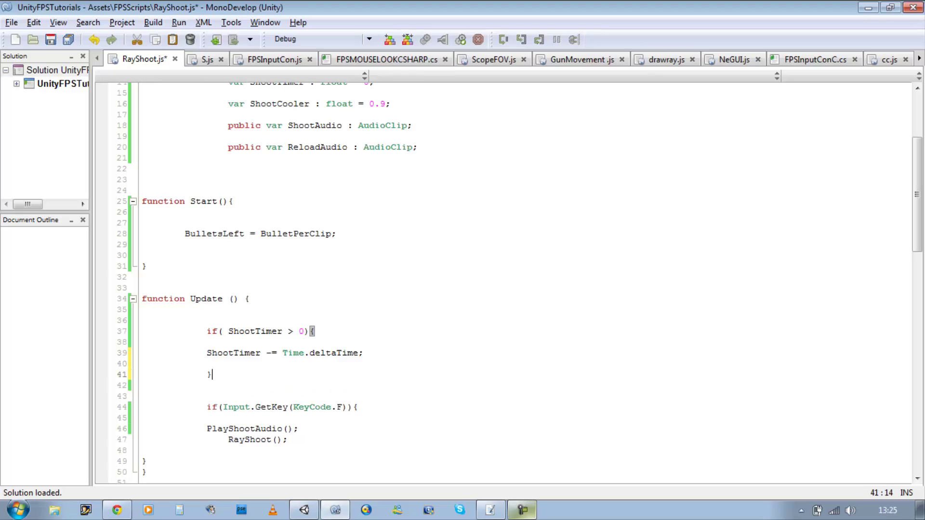
Below the ShootTimer > 0 block, write a second condition if( ShootTimer < 0)
{"action": "key", "text": "Return"}
{"action": "key", "text": "Return"}
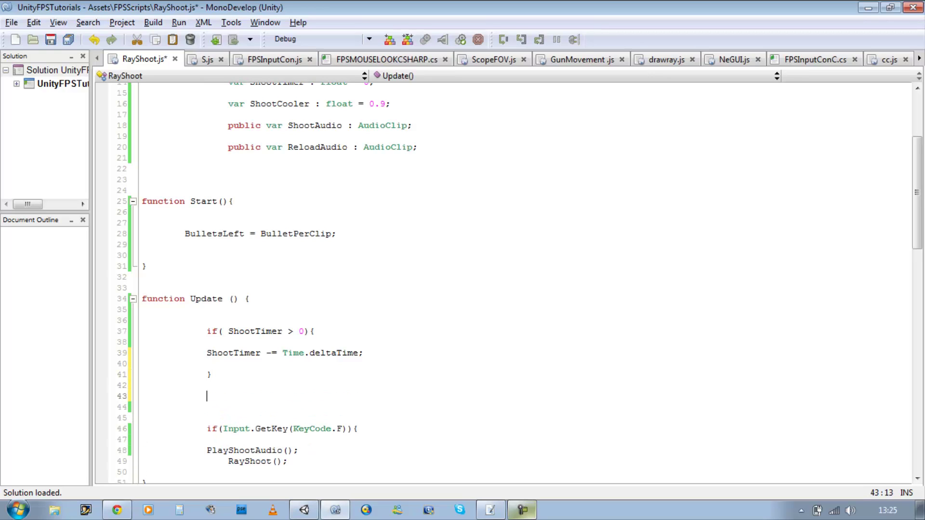
{"action": "type", "text": "if("}
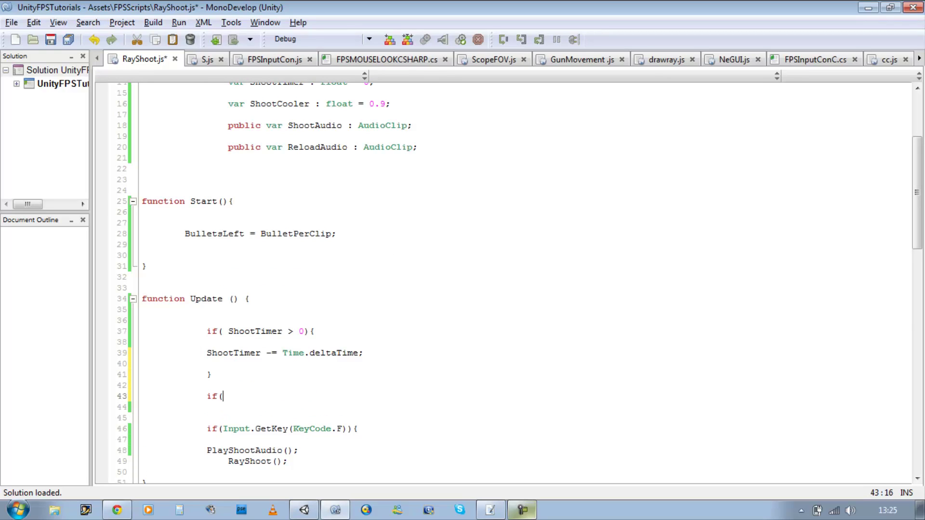
{"action": "type", "text": "Sh"}
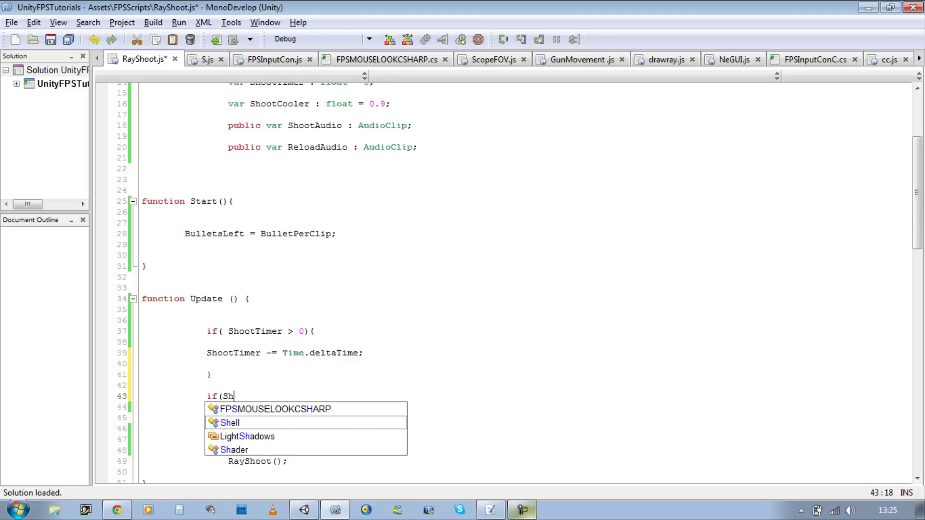
{"action": "type", "text": "oo"}
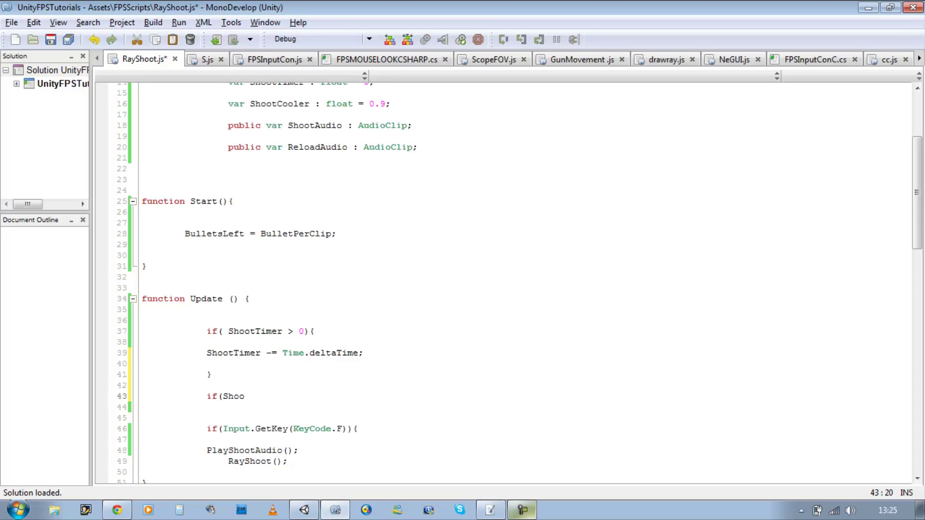
{"action": "type", "text": "t"}
{"action": "key", "text": "BackSpace"}
{"action": "key", "text": "BackSpace"}
{"action": "key", "text": "BackSpace"}
{"action": "key", "text": "BackSpace"}
{"action": "key", "text": "BackSpace"}
{"action": "type", "text": "Sh"}
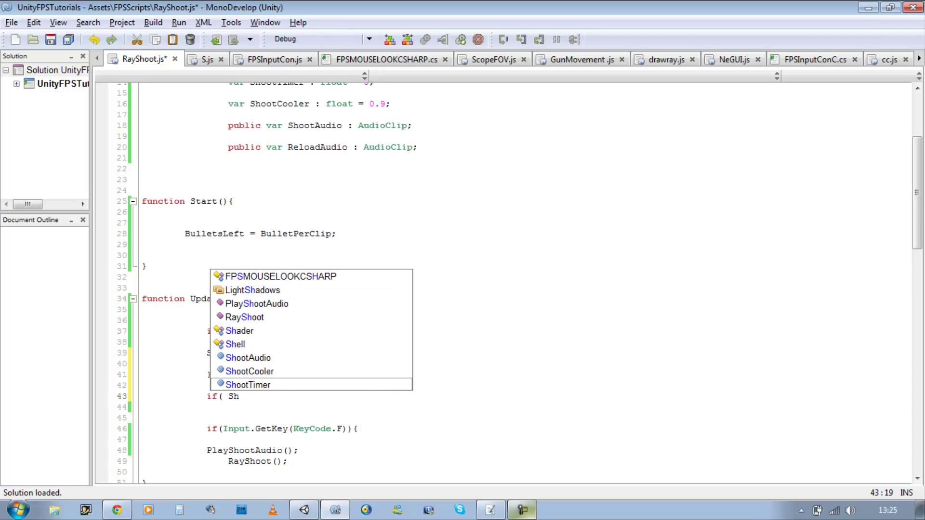
{"action": "key", "text": "Return"}
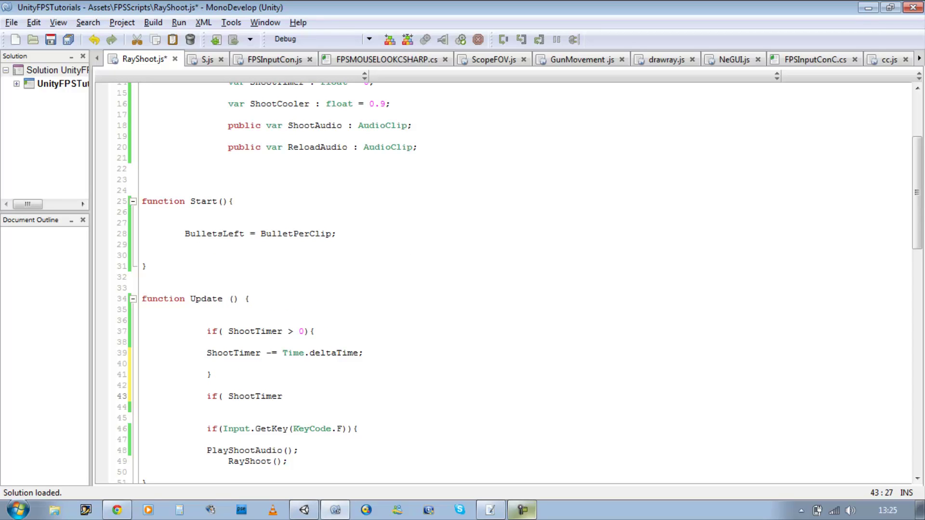
{"action": "type", "text": "< 0)"}
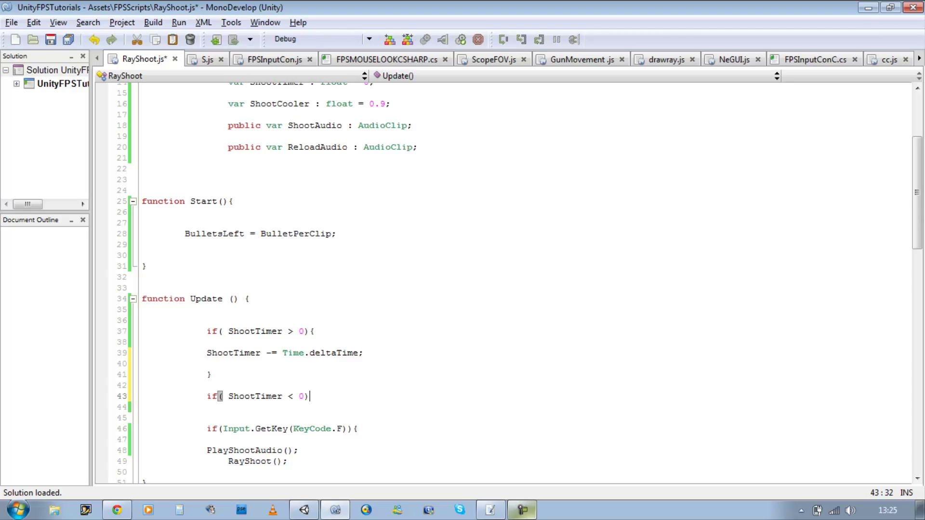
Give the ShootTimer < 0 condition a braced body containing ShootTimer =0; and save the script
{"action": "type", "text": "{"}
{"action": "key", "text": "Return"}
{"action": "key", "text": "Return"}
{"action": "key", "text": "Return"}
{"action": "key", "text": "Return"}
{"action": "type", "text": "}"}
{"action": "key", "text": "Up"}
{"action": "key", "text": "Up"}
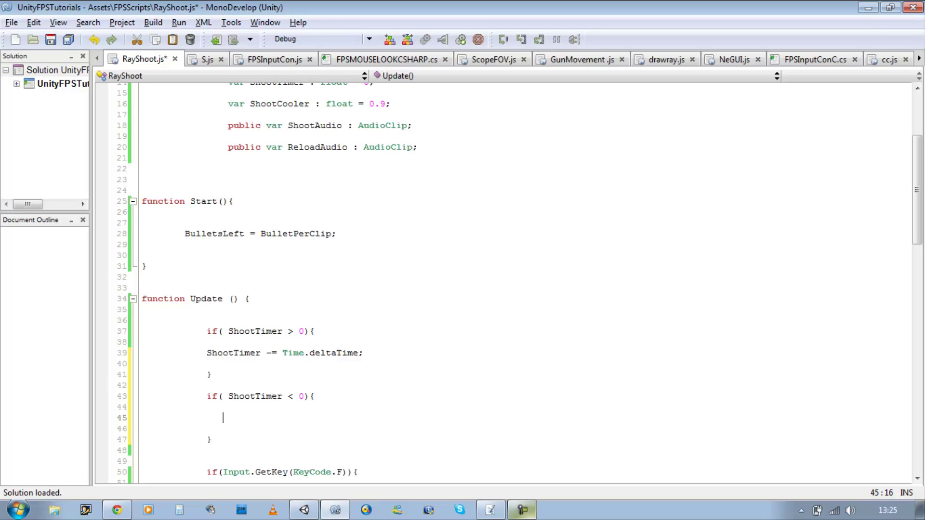
{"action": "type", "text": "ShootTimer "}
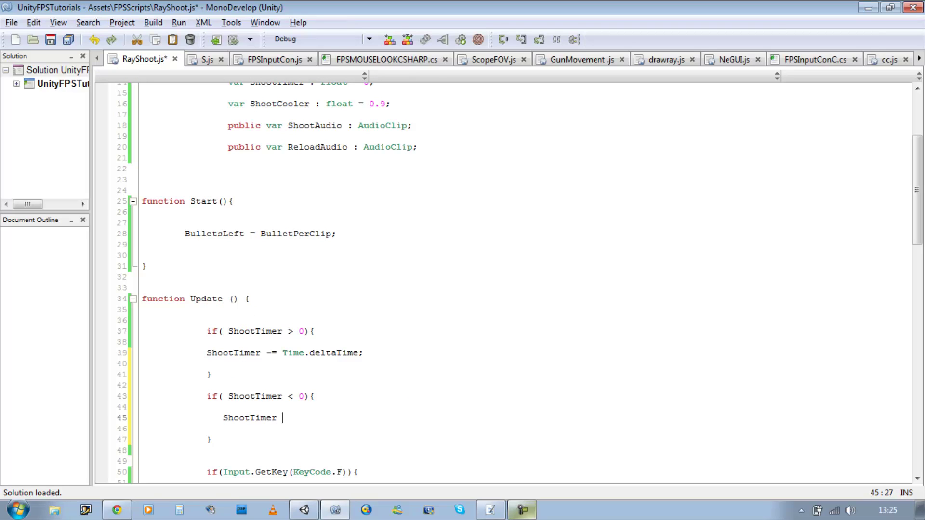
{"action": "type", "text": "=0;"}
{"action": "key", "text": "ctrl+s"}
Compare the timer countdown code with the Ray Shoot component's timer fields in Unity, then return to the script in MonoDevelop
{"action": "scroll", "coordinate": [475, 106], "scroll_direction": "down", "scroll_amount": 1}
{"action": "scroll", "coordinate": [480, 164], "scroll_direction": "down", "scroll_amount": 1}
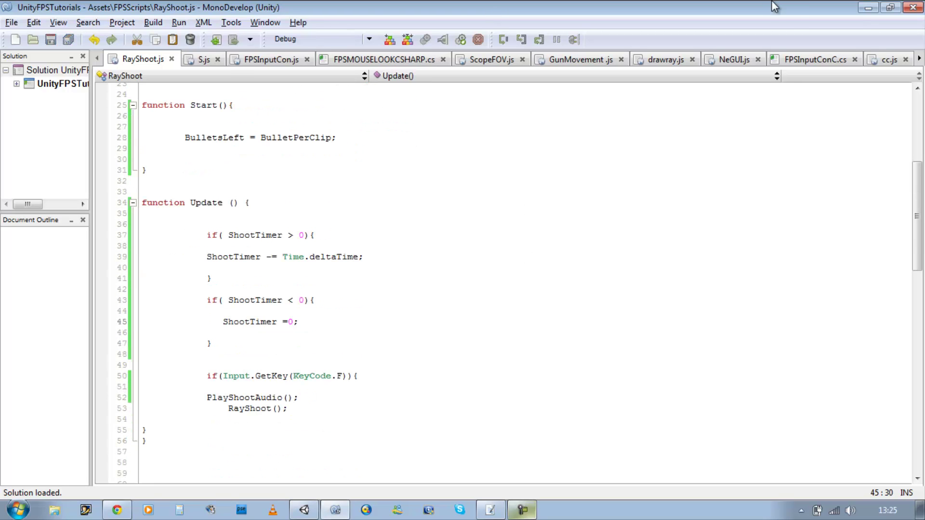
{"action": "left_click", "coordinate": [304, 510]}
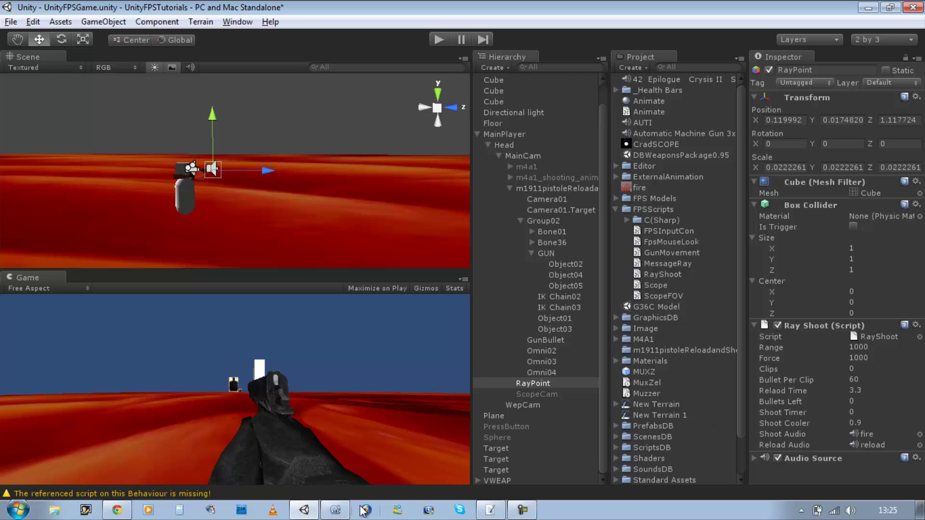
{"action": "left_click", "coordinate": [336, 510]}
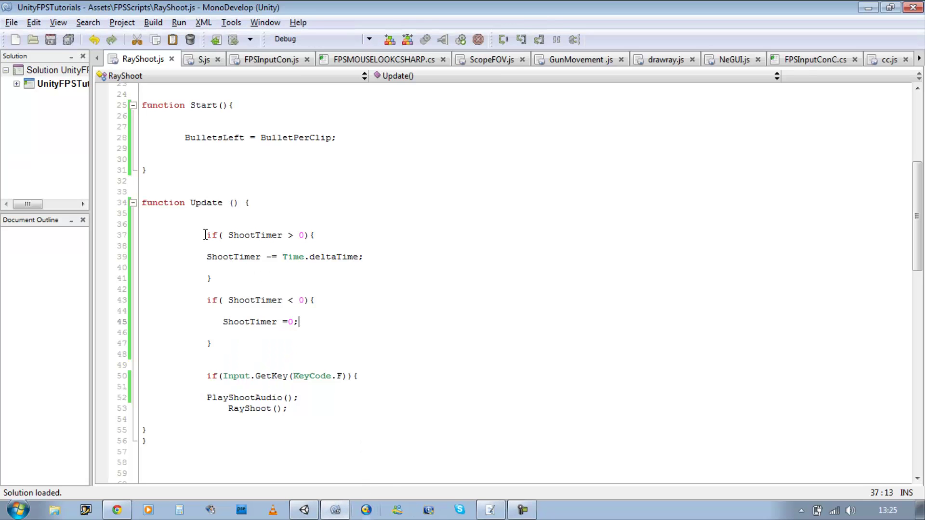
{"action": "left_click_drag", "start_coordinate": [207, 234], "coordinate": [372, 267]}
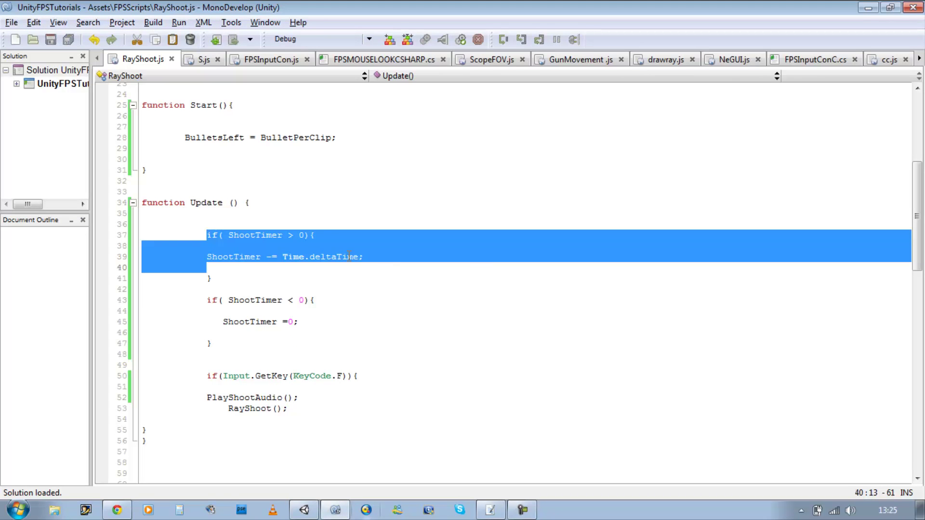
{"action": "left_click", "coordinate": [304, 510]}
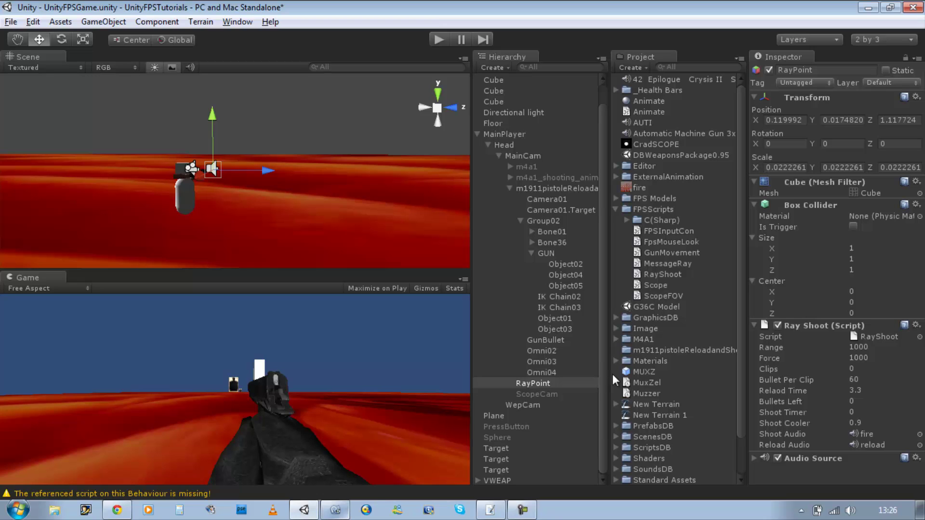
{"action": "left_click", "coordinate": [331, 513]}
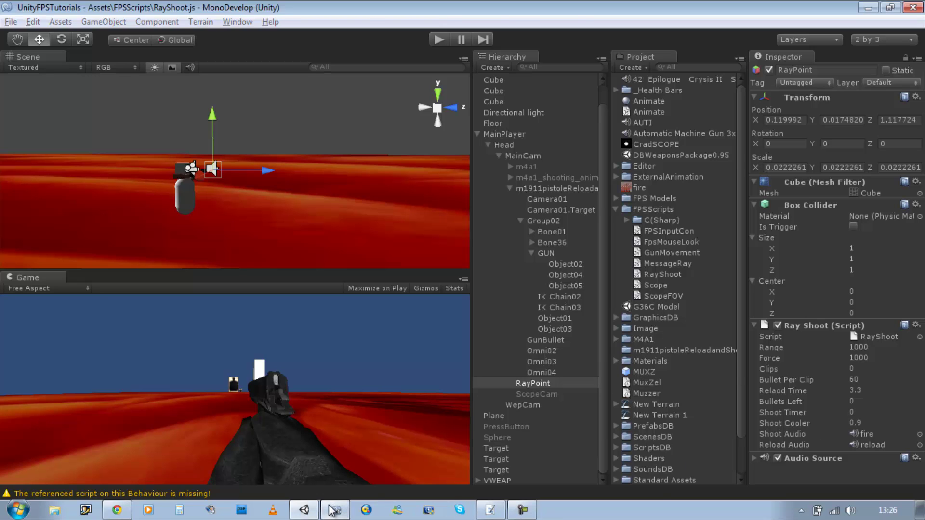
Directly under the KeyCode.F input check, open a nested condition if( ShootTimer == 0){ above the PlayShootAudio call
{"action": "left_click", "coordinate": [251, 388]}
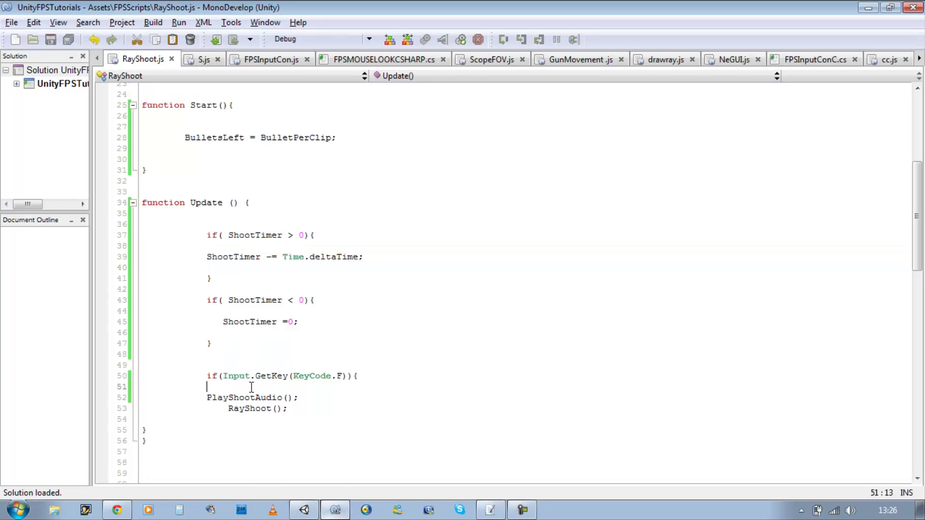
{"action": "key", "text": "Return"}
{"action": "key", "text": "Return"}
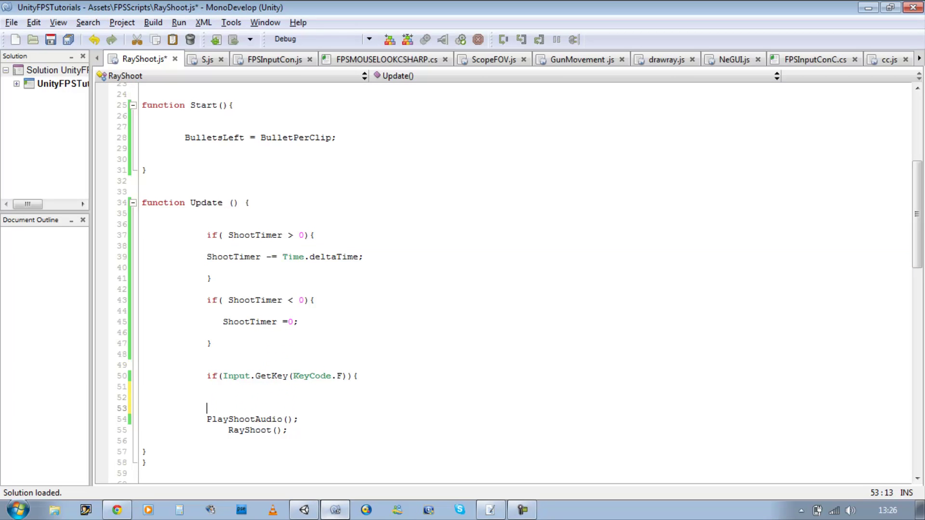
{"action": "key", "text": "Up"}
{"action": "key", "text": "Up"}
{"action": "type", "text": "if"}
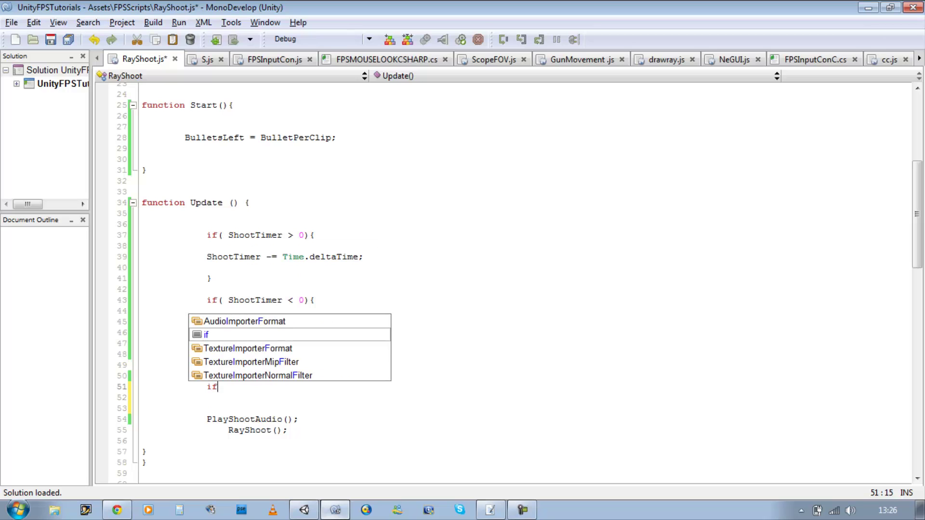
{"action": "type", "text": "(Sh"}
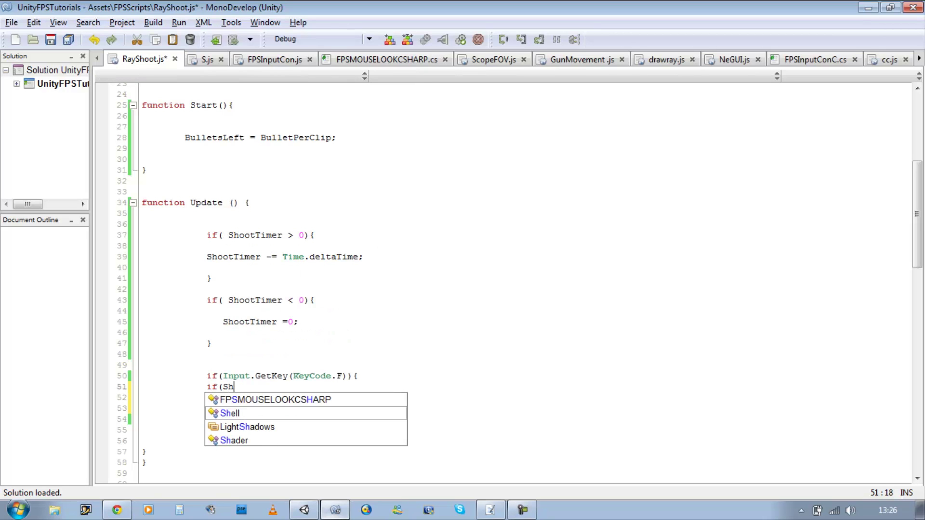
{"action": "key", "text": "Down"}
{"action": "key", "text": "Down"}
{"action": "key", "text": "BackSpace"}
{"action": "key", "text": "BackSpace"}
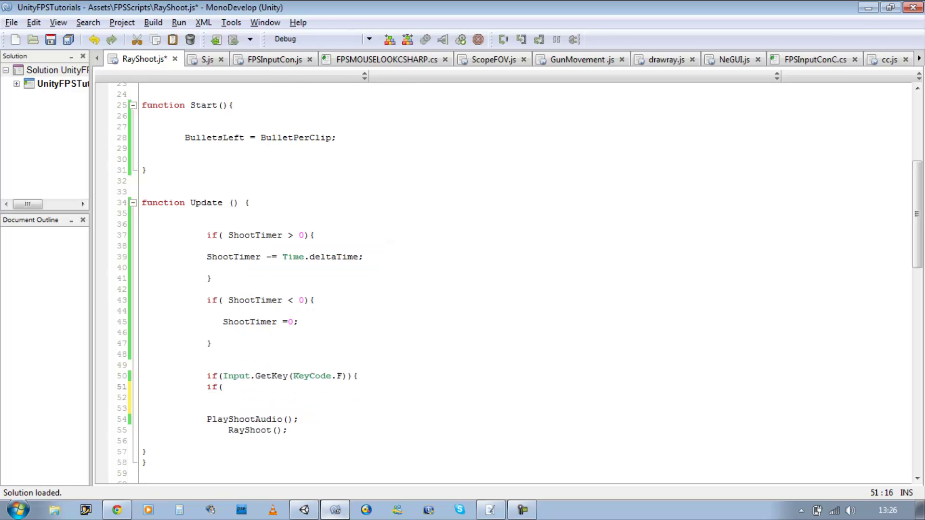
{"action": "type", "text": "shoo"}
{"action": "key", "text": "BackSpace"}
{"action": "key", "text": "BackSpace"}
{"action": "key", "text": "BackSpace"}
{"action": "key", "text": "BackSpace"}
{"action": "type", "text": "Shoo"}
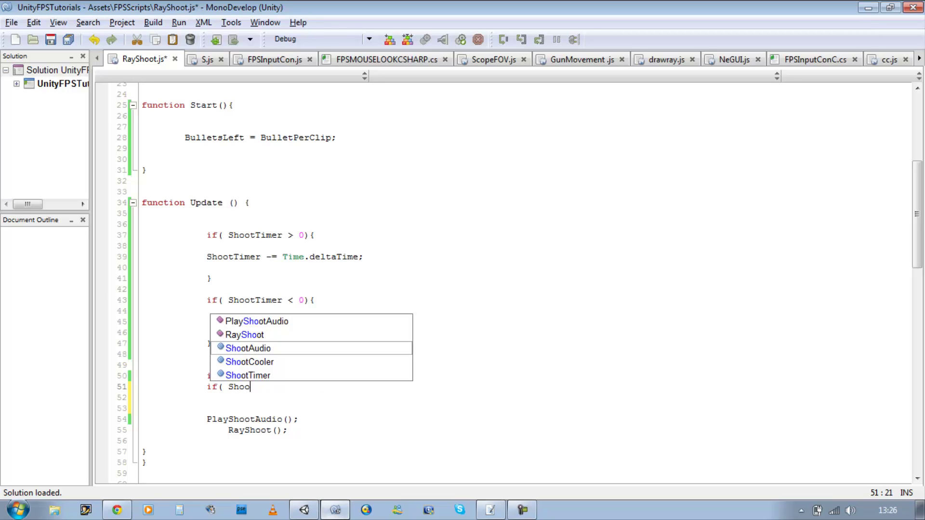
{"action": "key", "text": "Down"}
{"action": "key", "text": "Down"}
{"action": "key", "text": "Return"}
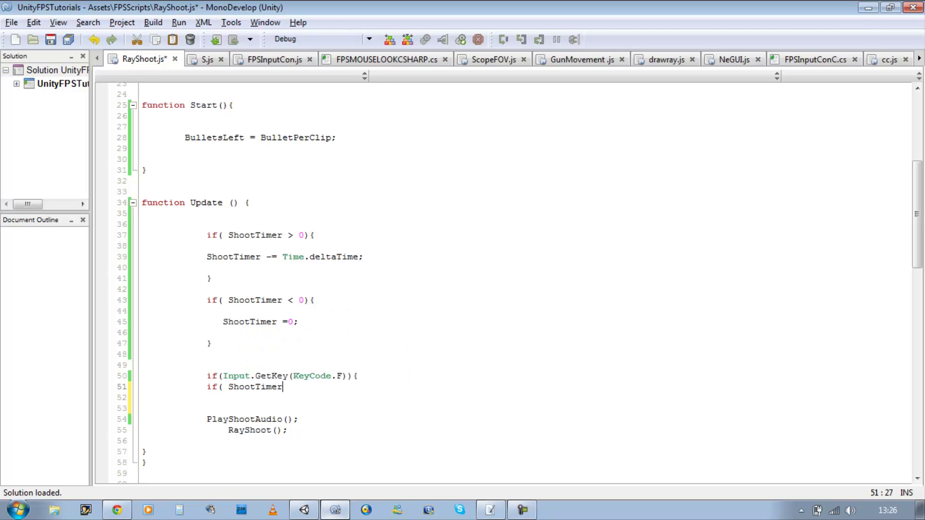
{"action": "type", "text": "== 0){"}
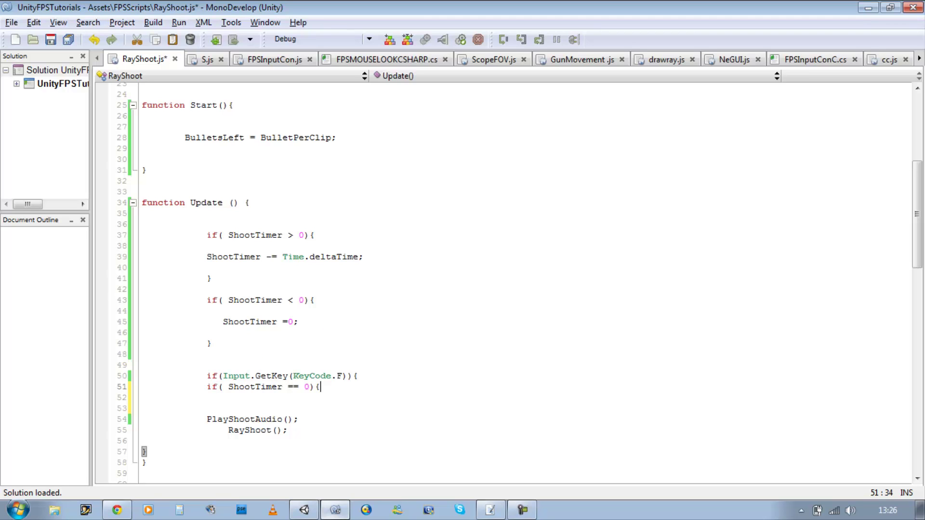
Add the missing closing brace for the nested conditions at the end of Update and save the script
{"action": "scroll", "coordinate": [260, 403], "scroll_direction": "down", "scroll_amount": 3}
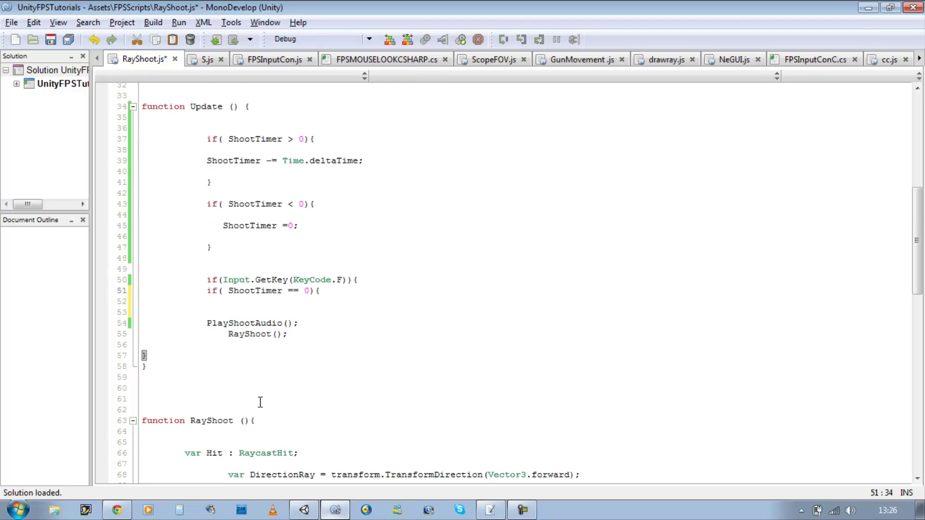
{"action": "left_click", "coordinate": [158, 353]}
{"action": "key", "text": "Return"}
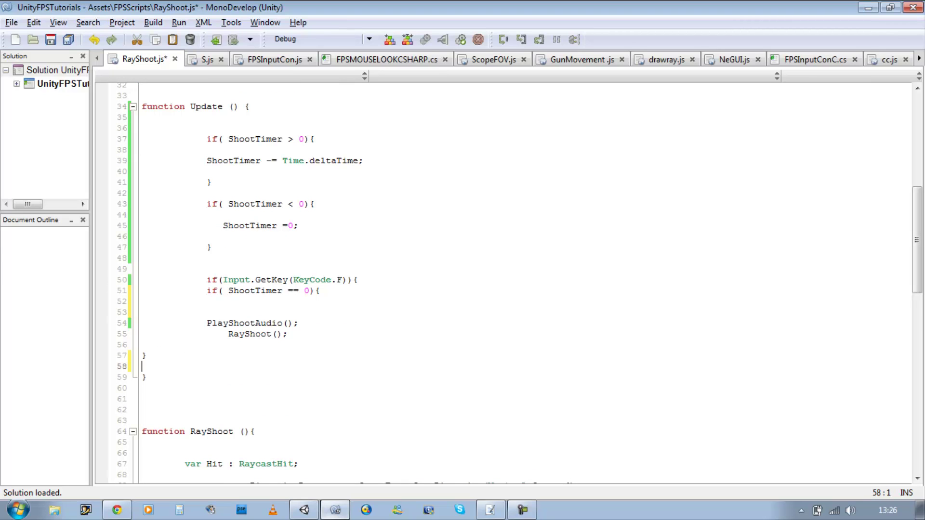
{"action": "type", "text": "}"}
{"action": "key", "text": "ctrl+s"}
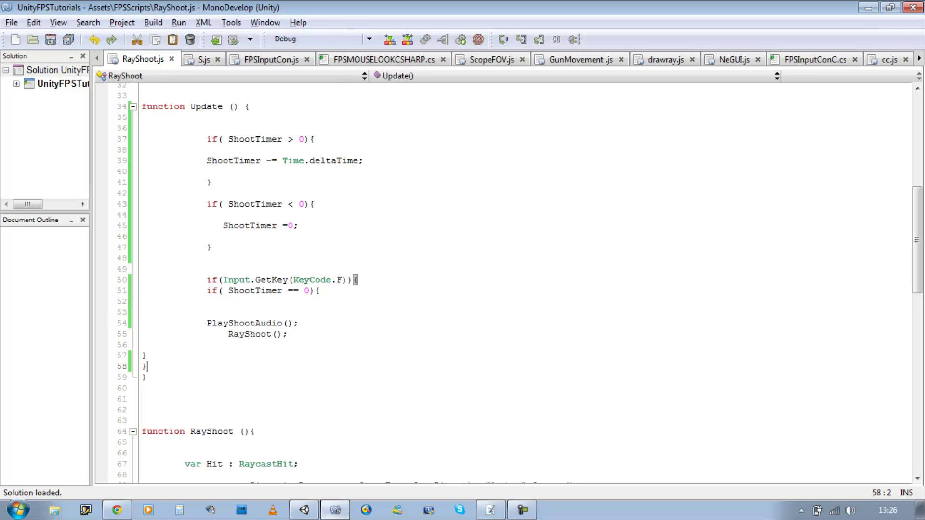
Below the RayShoot() call in Update, add the line ShootTimer = ShootCooler; and save the script
{"action": "left_click", "coordinate": [295, 337]}
{"action": "key", "text": "Return"}
{"action": "key", "text": "Return"}
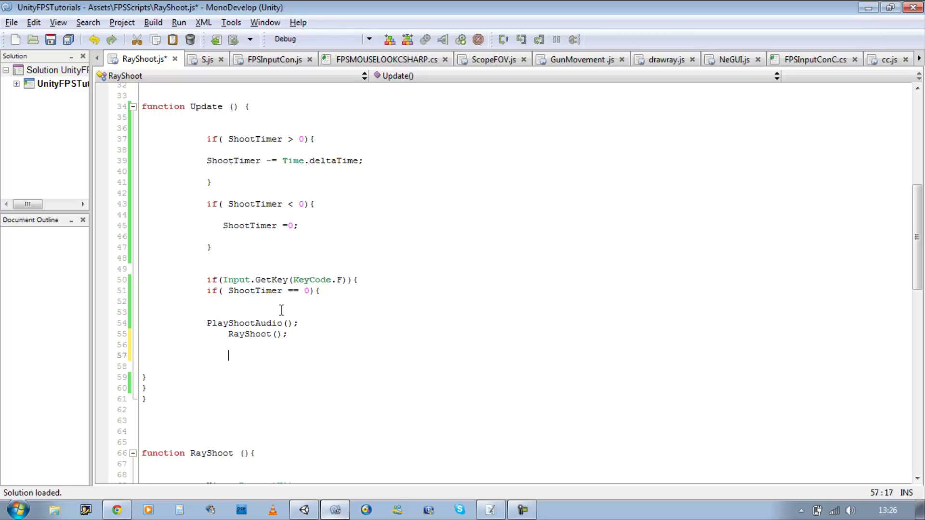
{"action": "type", "text": "sh"}
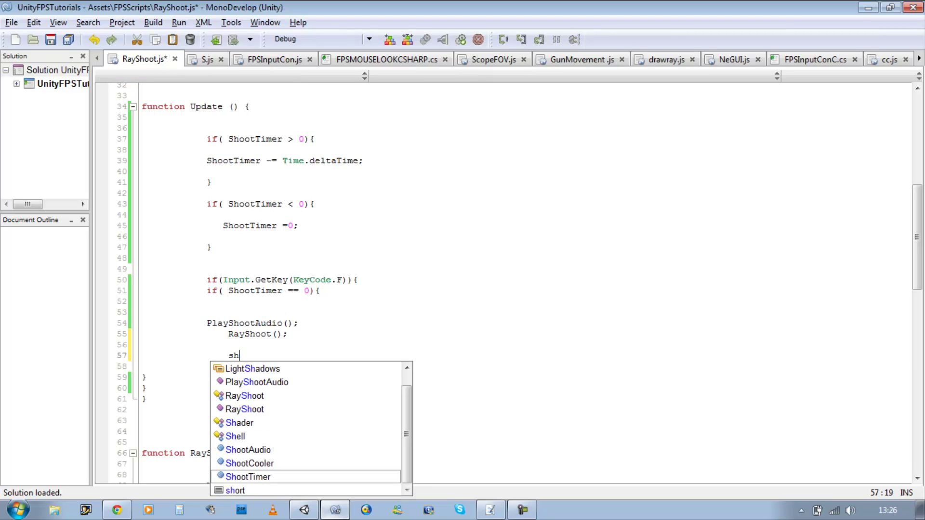
{"action": "key", "text": "Return"}
{"action": "type", "text": "= "}
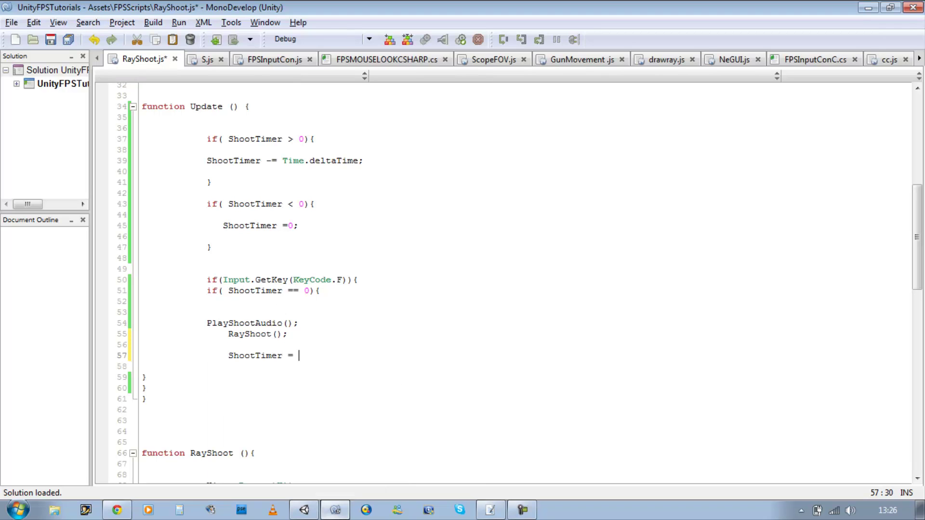
{"action": "type", "text": "S"}
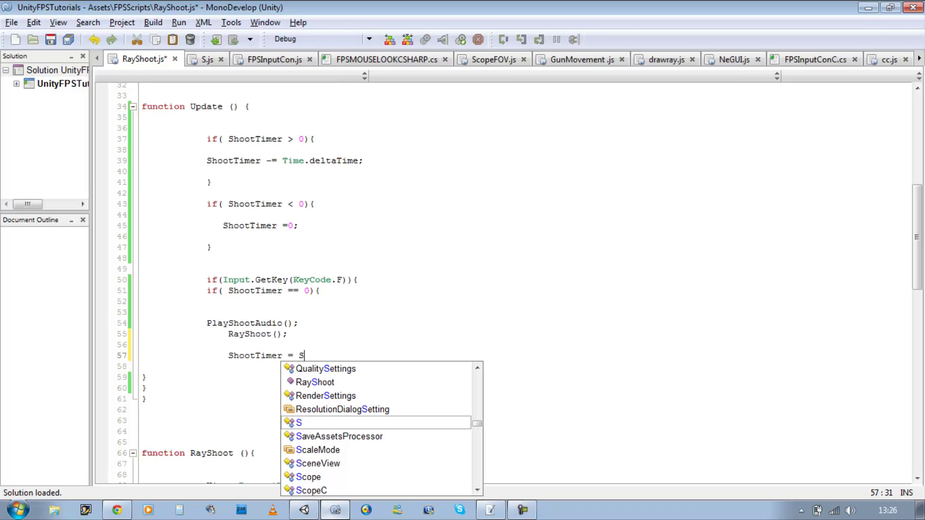
{"action": "type", "text": "h"}
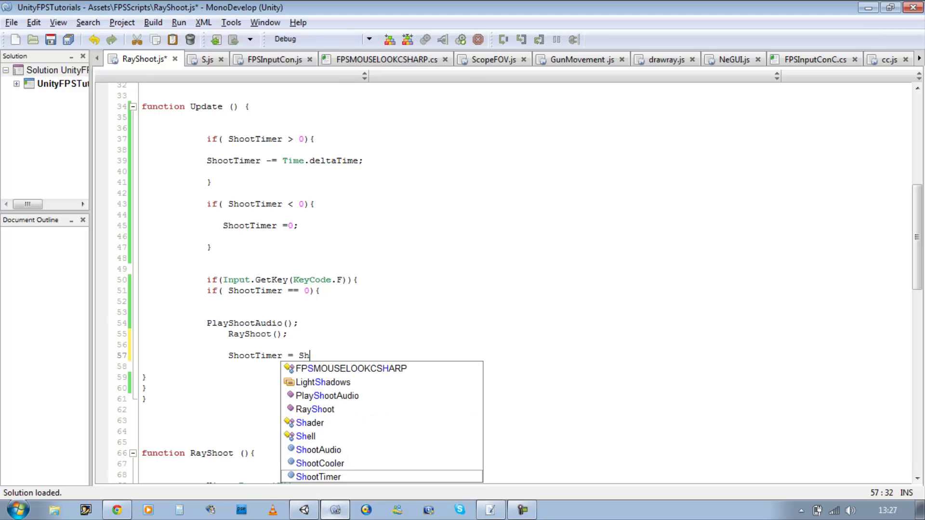
{"action": "key", "text": "Up"}
{"action": "key", "text": "Return"}
{"action": "type", "text": ";"}
{"action": "key", "text": "ctrl+s"}
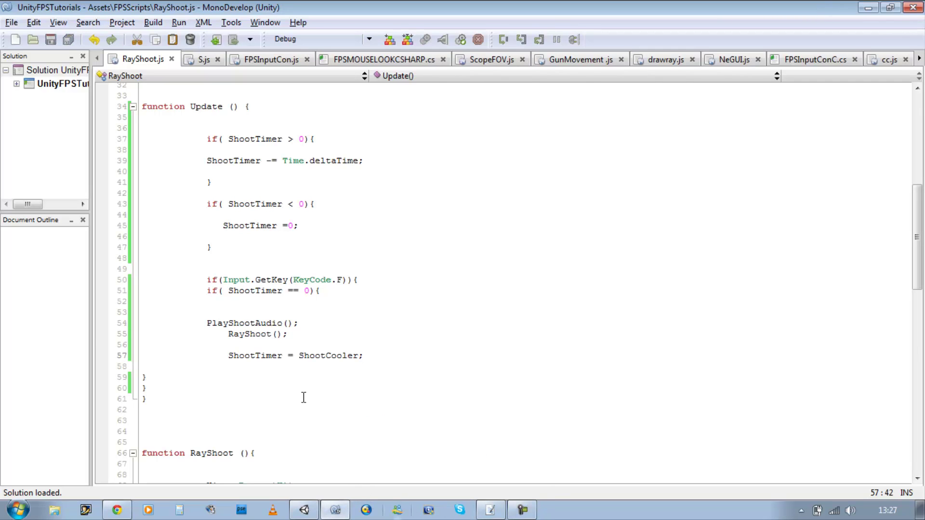
Switch to Unity and play-test the gun's firing rate and player movement, checking the script's firing code, then stop the game
{"action": "left_click", "coordinate": [305, 510]}
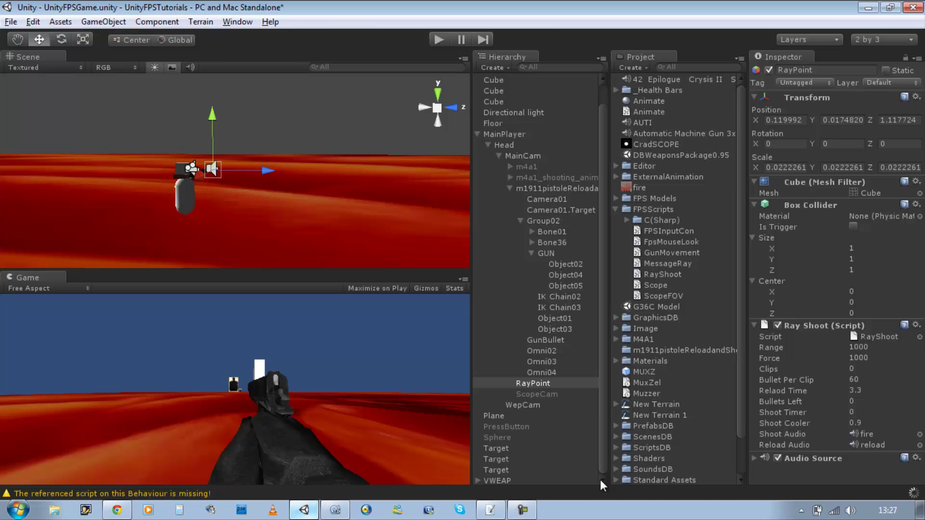
{"action": "left_click", "coordinate": [754, 459]}
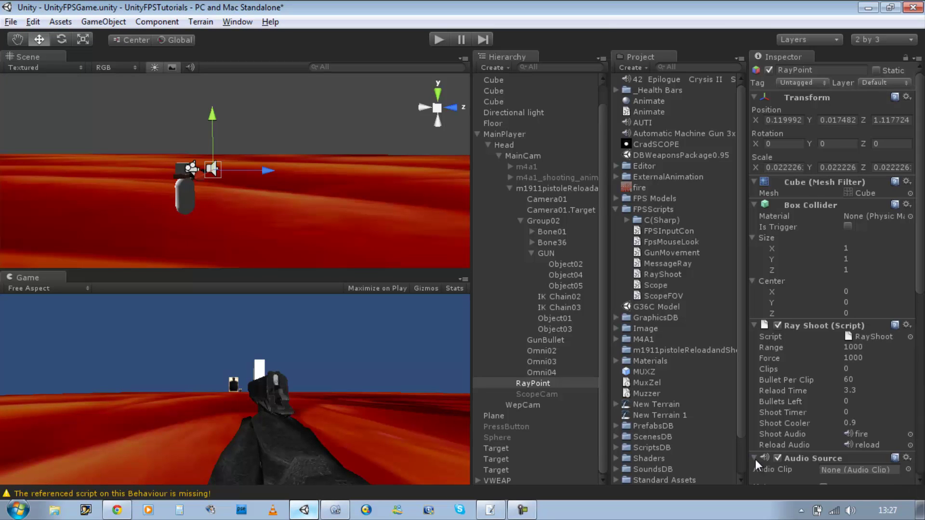
{"action": "left_click", "coordinate": [442, 39]}
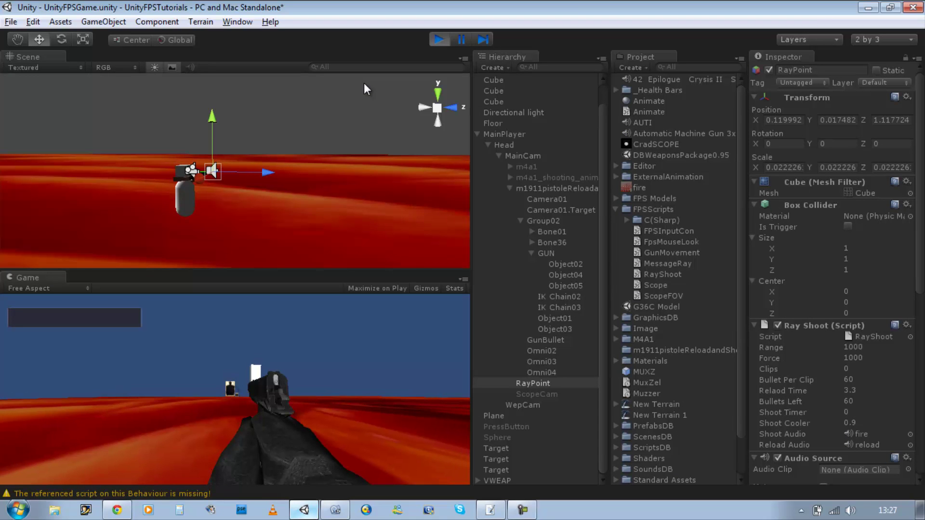
{"action": "left_click", "coordinate": [340, 509]}
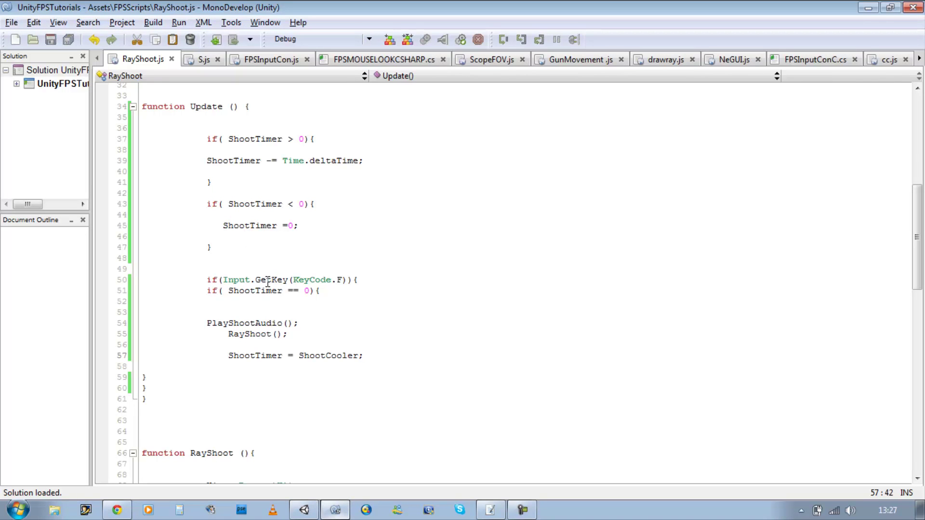
{"action": "left_click", "coordinate": [332, 508]}
{"action": "mouse_move", "coordinate": [337, 320]}
{"action": "left_mouse_down"}
{"action": "mouse_move", "coordinate": [347, 310]}
{"action": "mouse_move", "coordinate": [505, 348]}
{"action": "mouse_move", "coordinate": [794, 398]}
{"action": "mouse_move", "coordinate": [835, 395]}
{"action": "mouse_move", "coordinate": [860, 407]}
{"action": "mouse_move", "coordinate": [705, 452]}
{"action": "mouse_move", "coordinate": [258, 426]}
{"action": "left_mouse_up"}
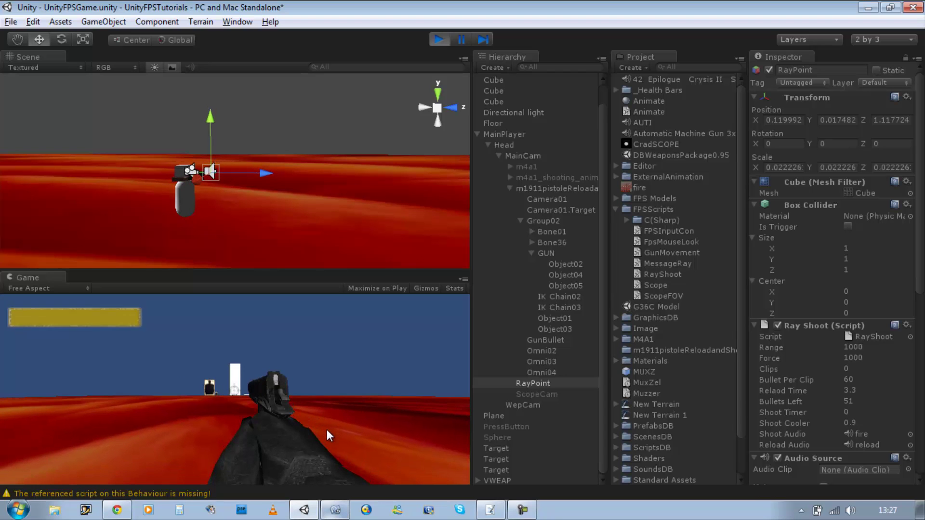
{"action": "key", "text": "w"}
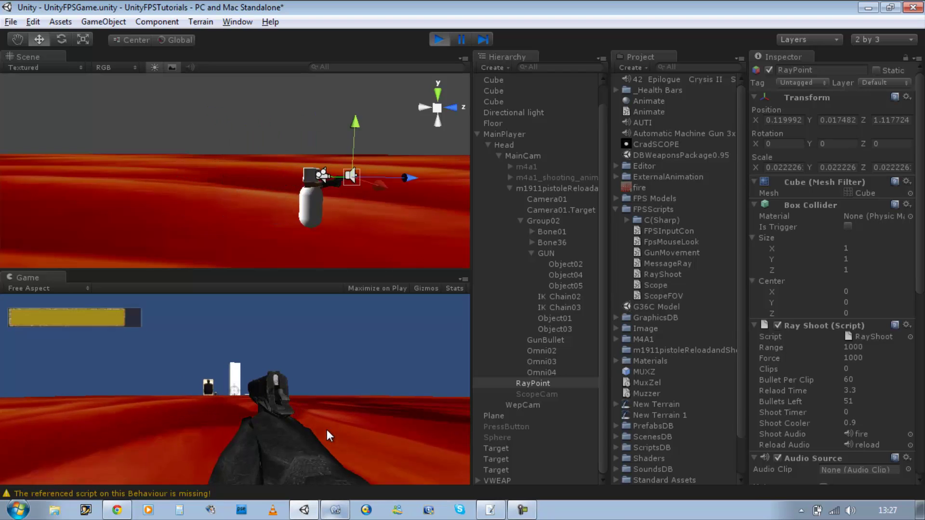
{"action": "key", "text": "w"}
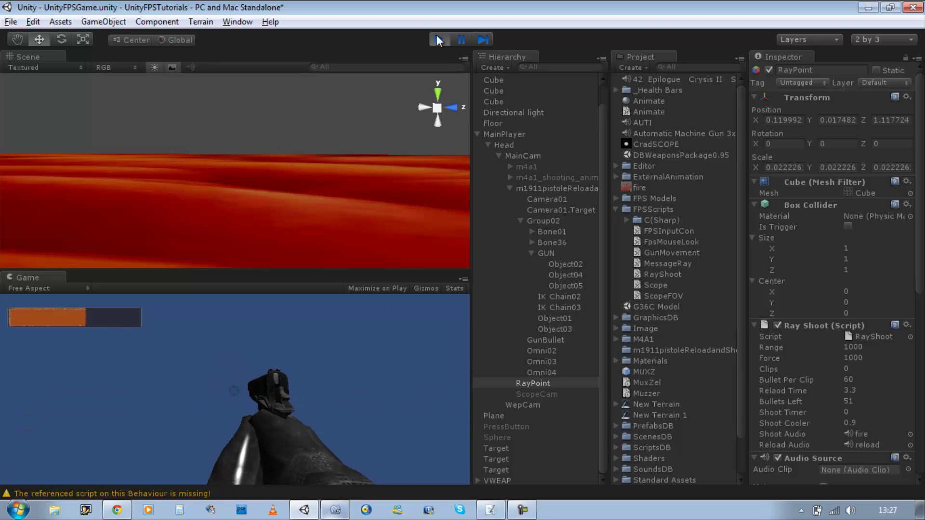
{"action": "key", "text": "ctrl+p"}
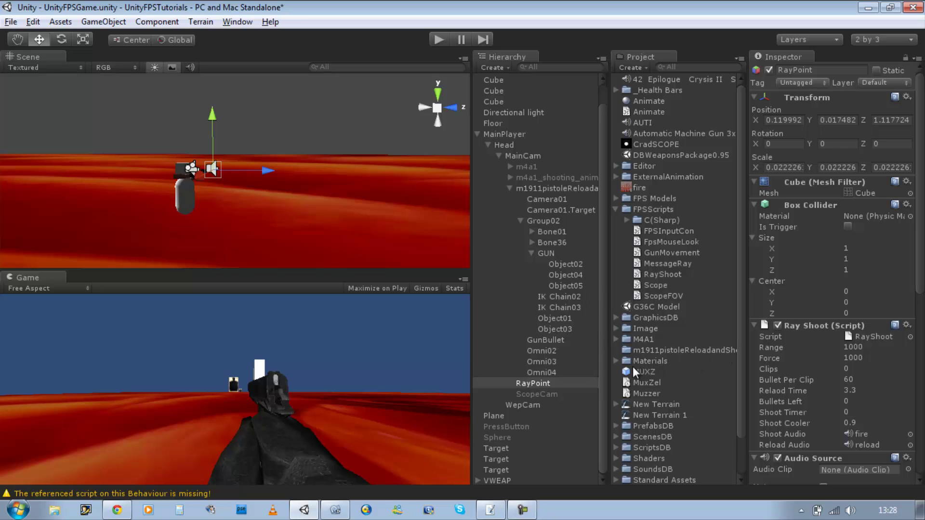
Search the project assets for m19, expand the m1911 pistol model to examine its animation clips, and inspect the pistol object under MainCam
{"action": "scroll", "coordinate": [674, 378], "scroll_direction": "down", "scroll_amount": 2}
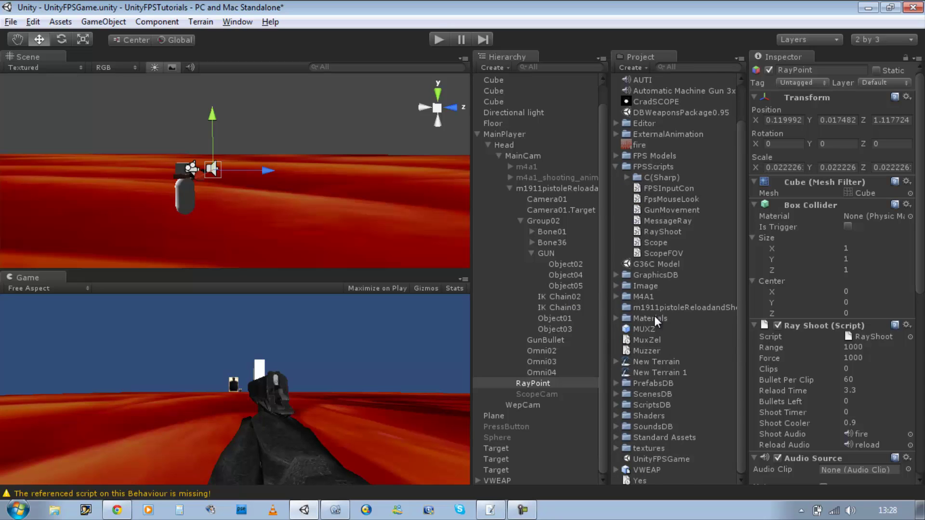
{"action": "scroll", "coordinate": [654, 318], "scroll_direction": "up", "scroll_amount": 2}
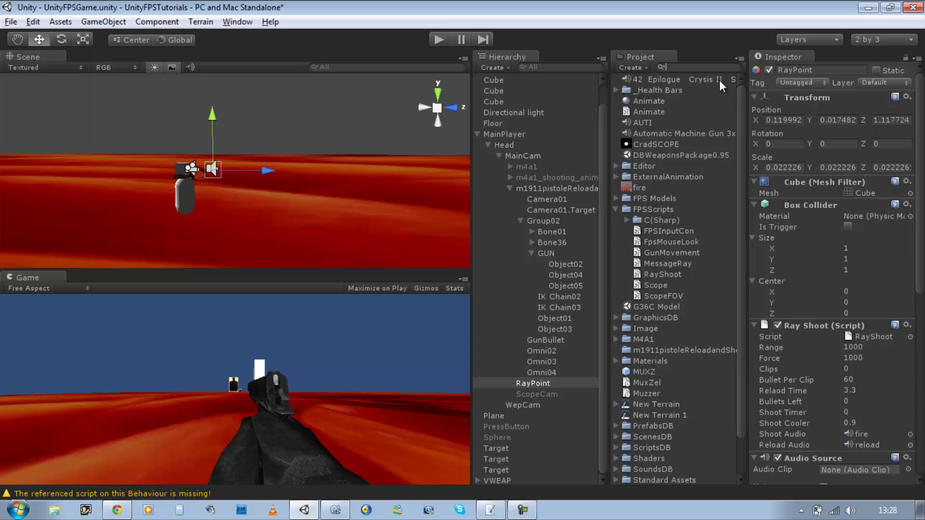
{"action": "type", "text": "m19"}
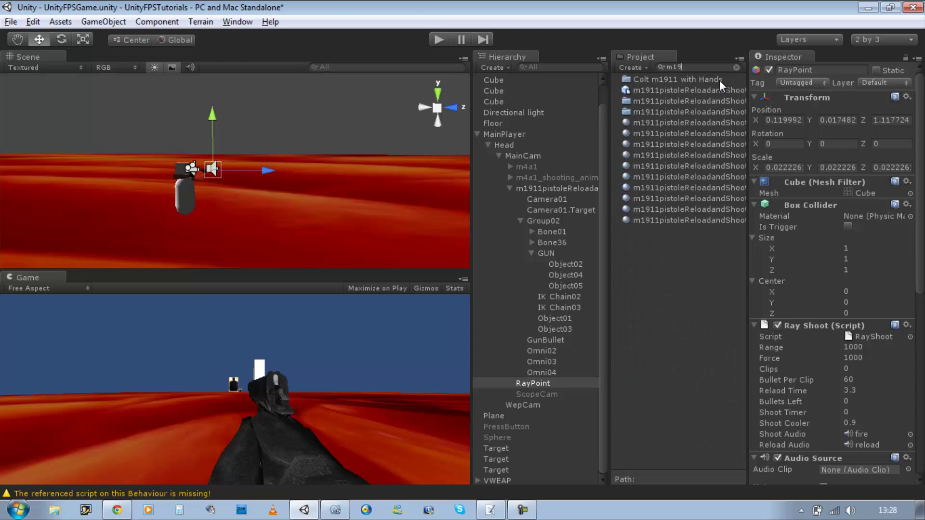
{"action": "left_click", "coordinate": [672, 91]}
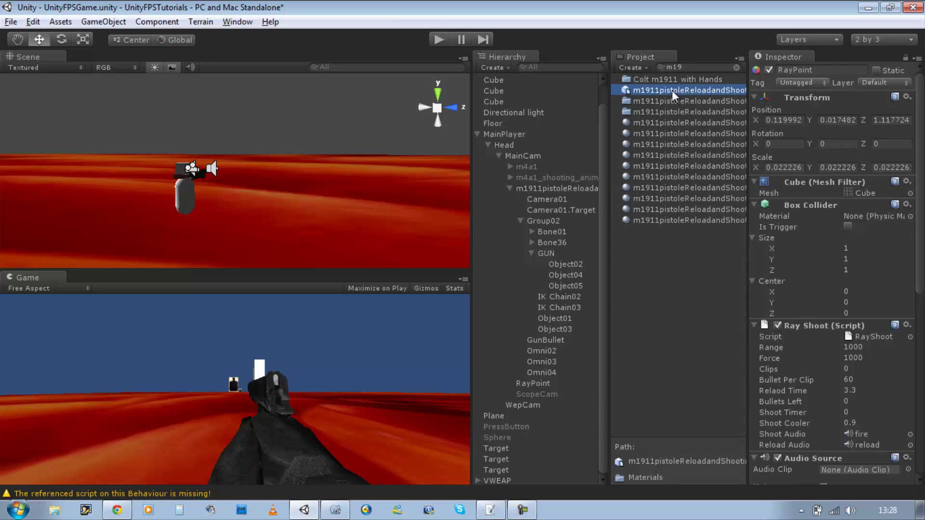
{"action": "left_click", "coordinate": [735, 68]}
{"action": "scroll", "coordinate": [640, 429], "scroll_direction": "down", "scroll_amount": 4}
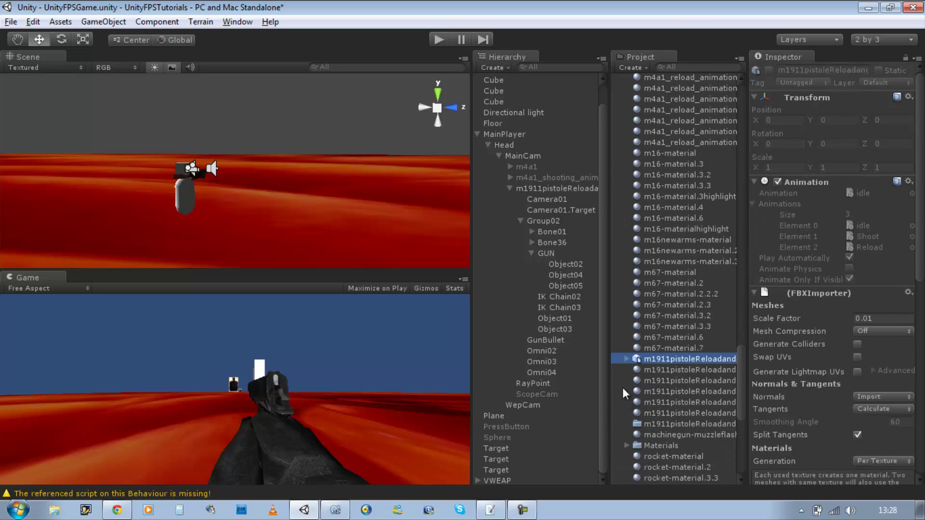
{"action": "left_click", "coordinate": [625, 360]}
{"action": "scroll", "coordinate": [687, 405], "scroll_direction": "down", "scroll_amount": 4}
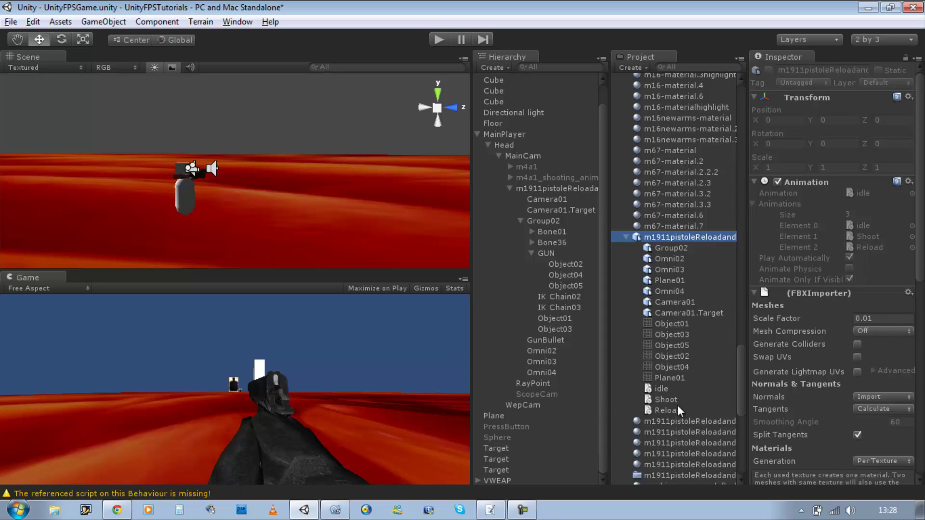
{"action": "left_click", "coordinate": [555, 189]}
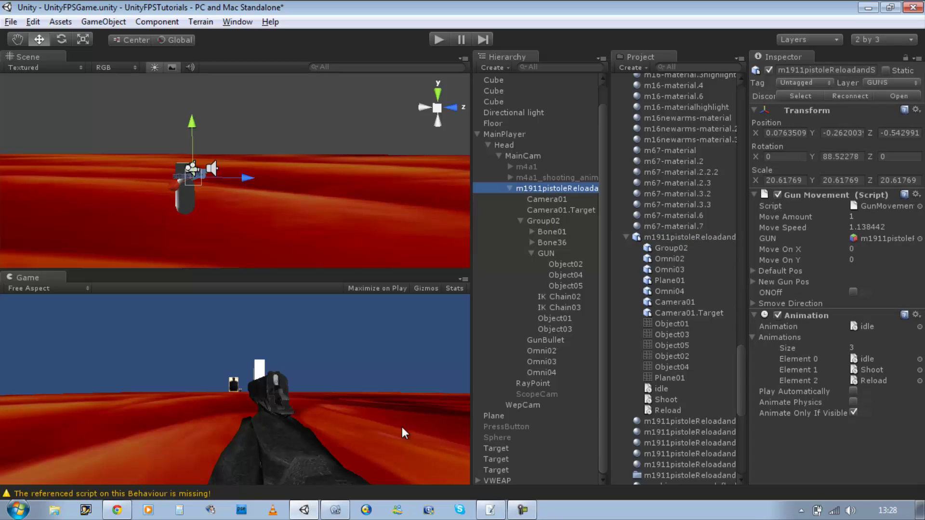
Return to MonoDevelop and start a GameObject.Find( call at the top of the RayShoot function, above the Hit variable
{"action": "left_click", "coordinate": [336, 509]}
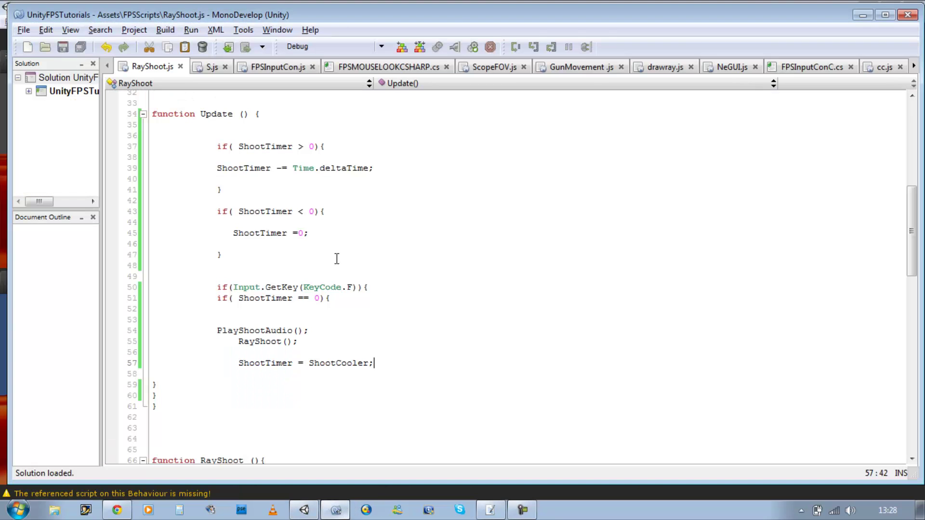
{"action": "double_click", "coordinate": [440, 12]}
{"action": "scroll", "coordinate": [429, 296], "scroll_direction": "down", "scroll_amount": 7}
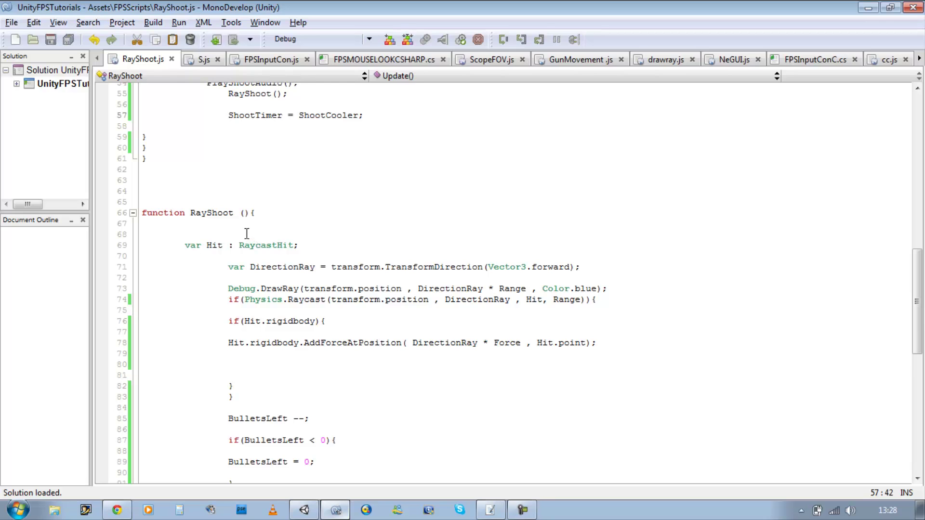
{"action": "left_click", "coordinate": [247, 234]}
{"action": "key", "text": "Tab"}
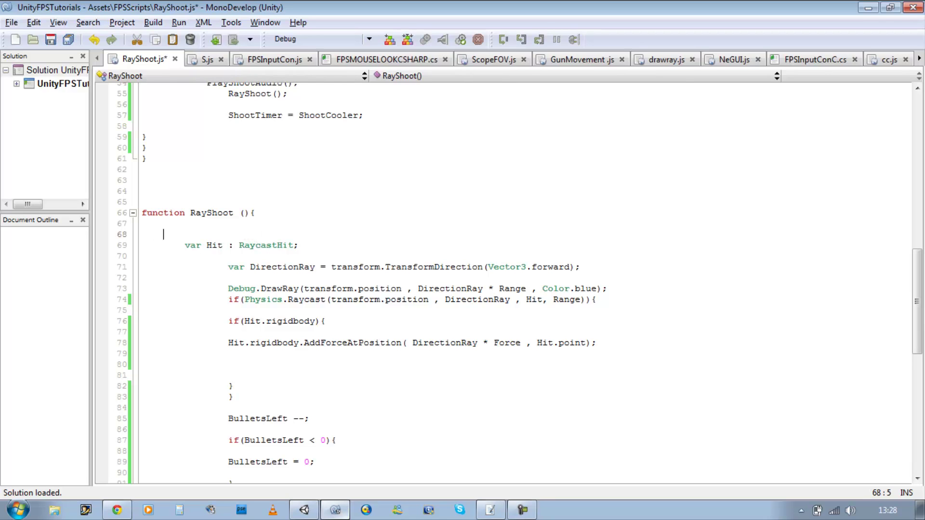
{"action": "type", "text": "GameObject"}
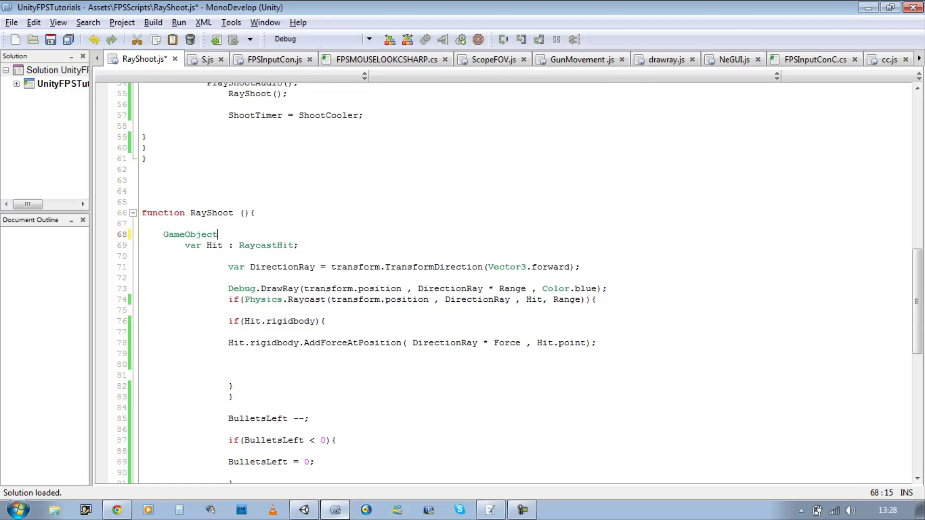
{"action": "type", "text": ".f"}
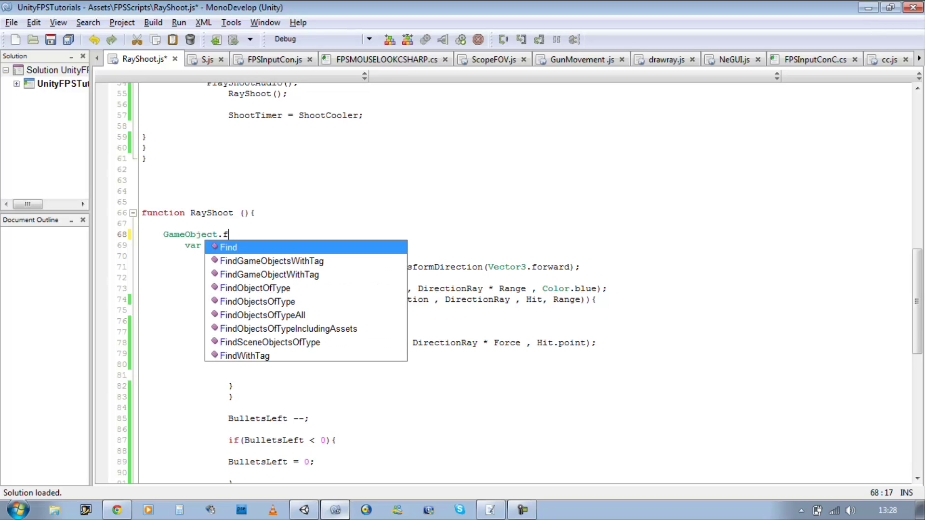
{"action": "key", "text": "Return"}
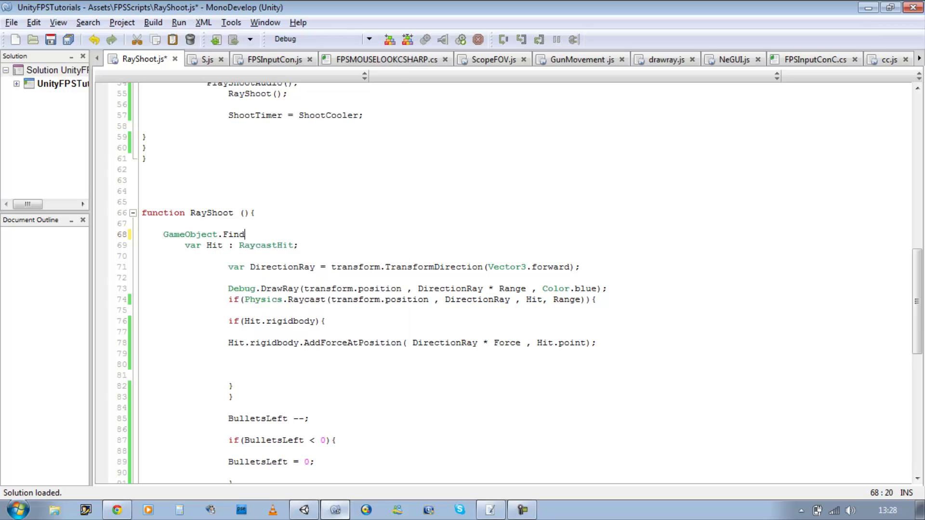
{"action": "type", "text": "("}
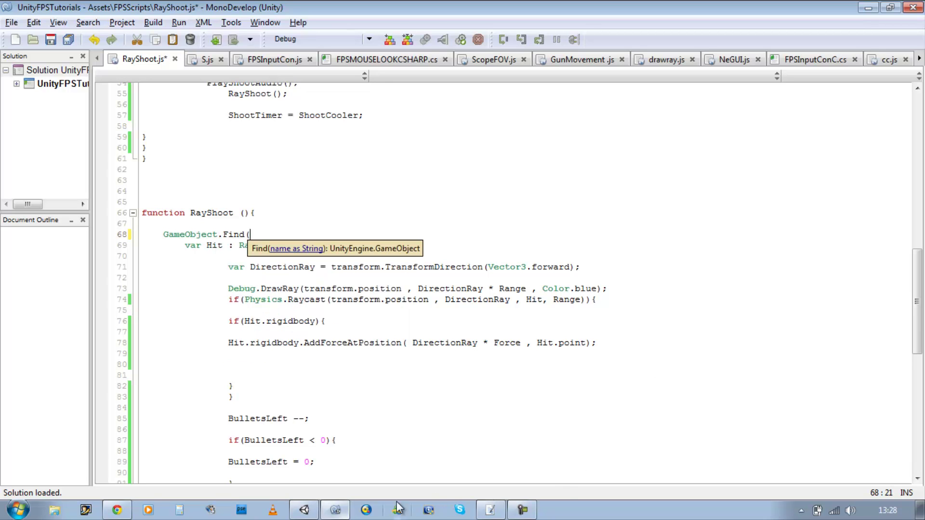
Copy the pistol object's name from Unity's hierarchy and insert "m1911pistoleReloadandShooting" as the quoted argument of the Find call
{"action": "left_click", "coordinate": [304, 510]}
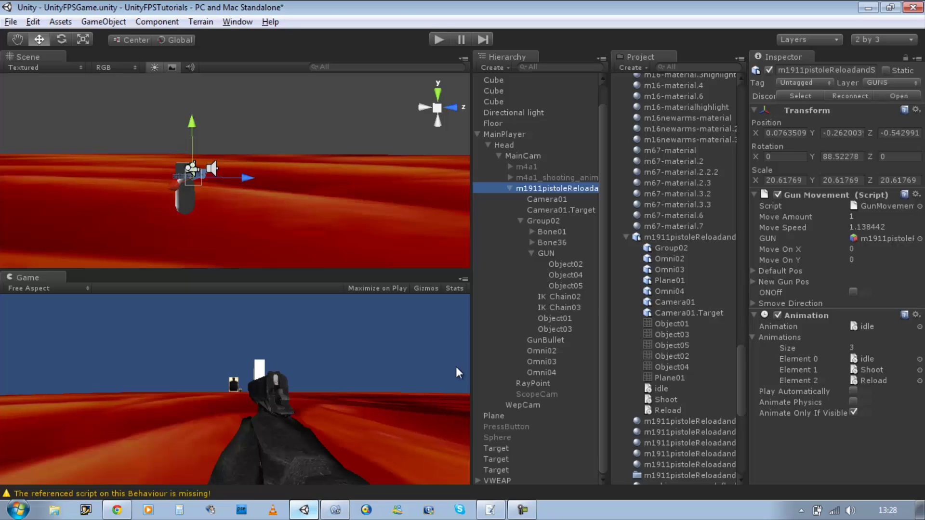
{"action": "left_click", "coordinate": [576, 190]}
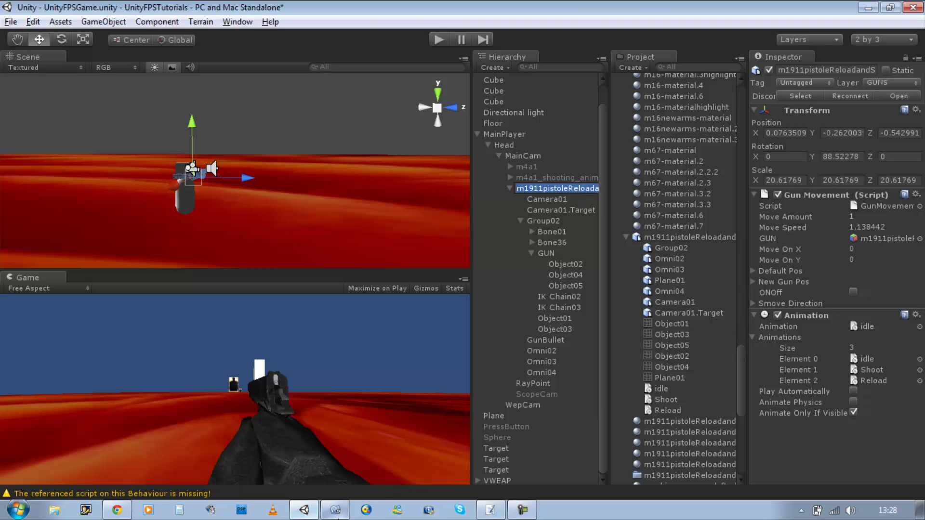
{"action": "left_click", "coordinate": [335, 510]}
{"action": "type", "text": "\""}
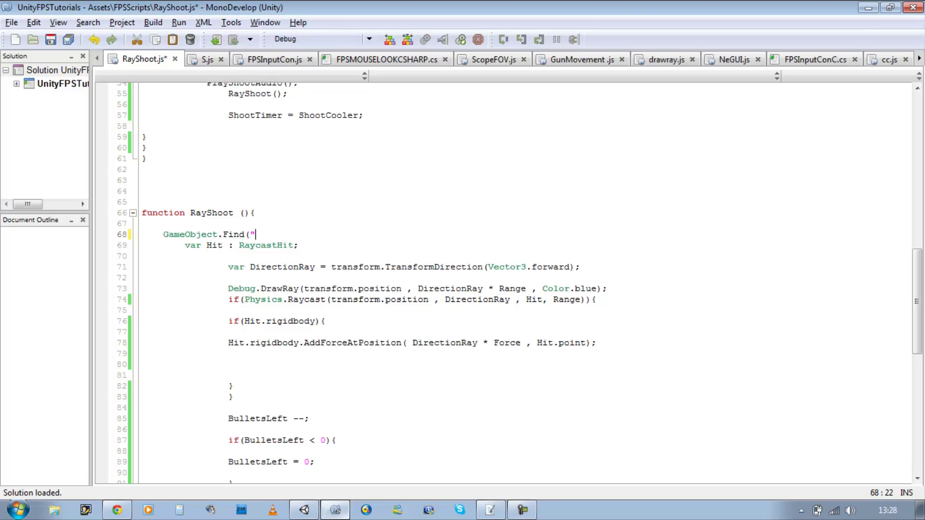
{"action": "type", "text": "m1911pistoleReloadandShooting"}
{"action": "type", "text": "\""}
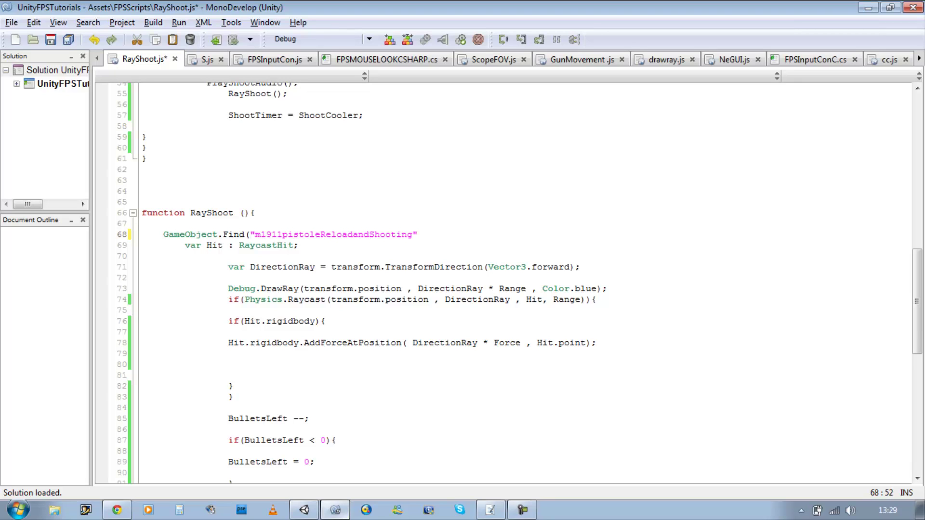
Complete the Find call in the RayShoot function with .animation.Play("Shoot"); and save the script
{"action": "type", "text": ")."}
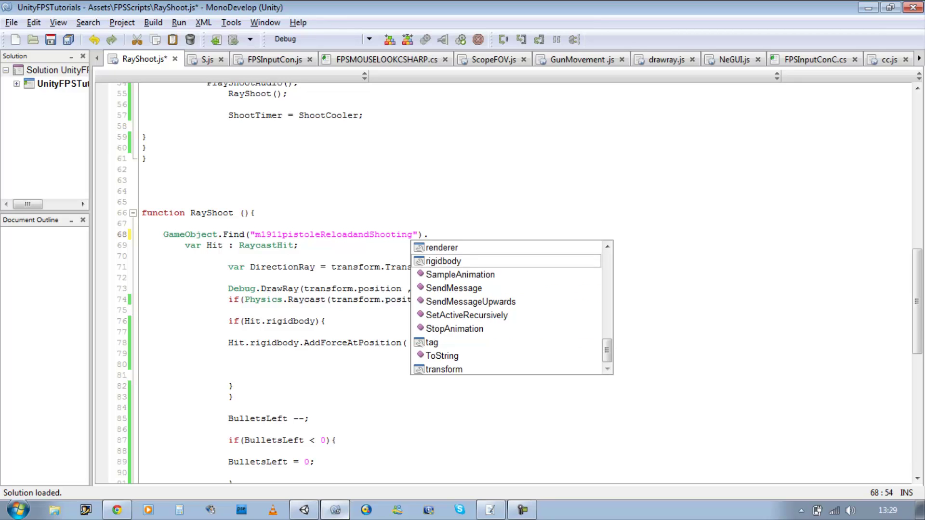
{"action": "type", "text": "a"}
{"action": "key", "text": "Up"}
{"action": "key", "text": "Return"}
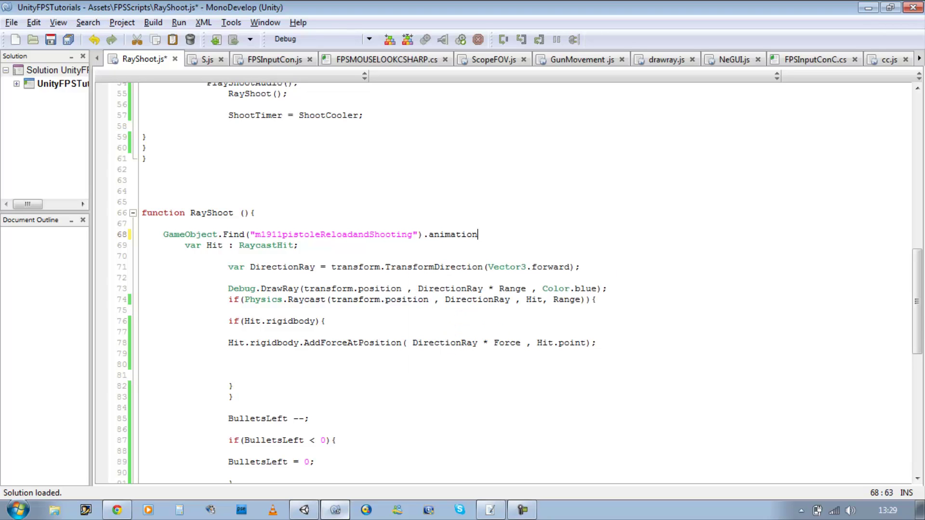
{"action": "type", "text": ".p"}
{"action": "key", "text": "Down"}
{"action": "key", "text": "Return"}
{"action": "type", "text": "("}
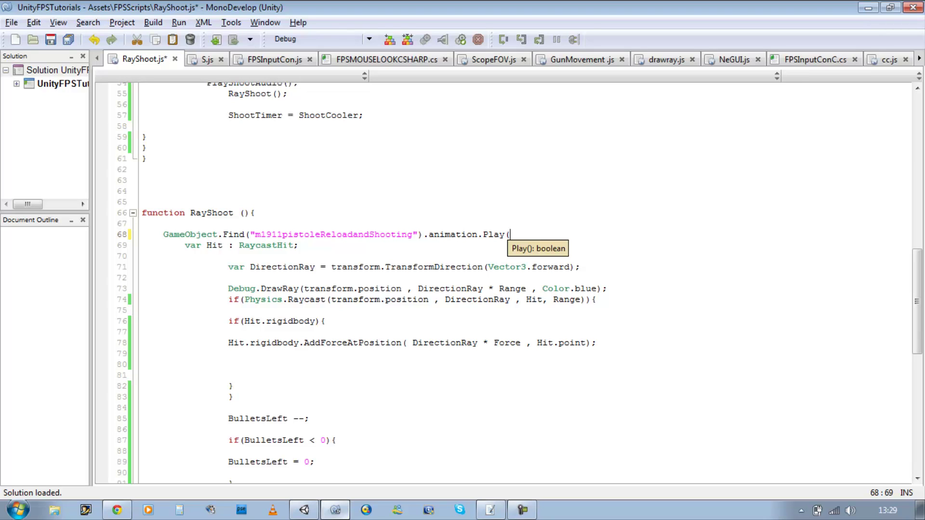
{"action": "type", "text": "\""}
{"action": "type", "text": "Shoot\");"}
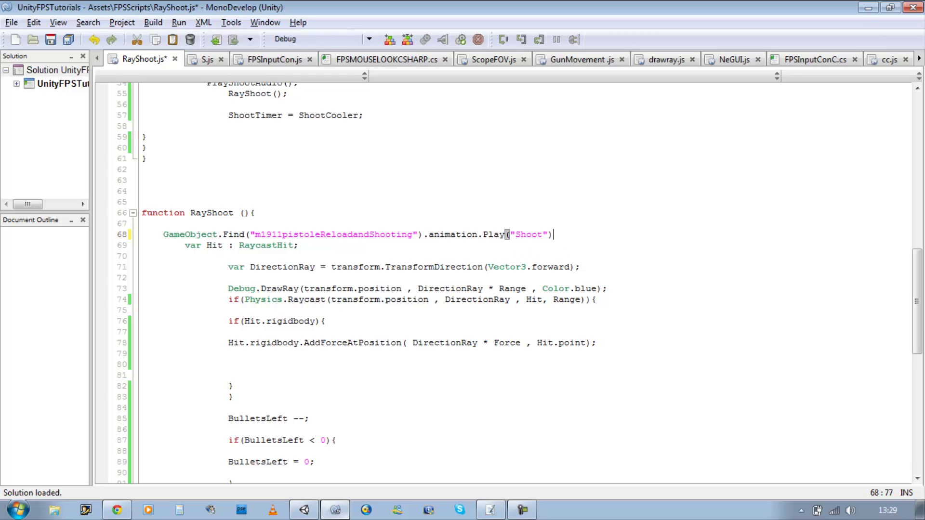
{"action": "key", "text": "ctrl+s"}
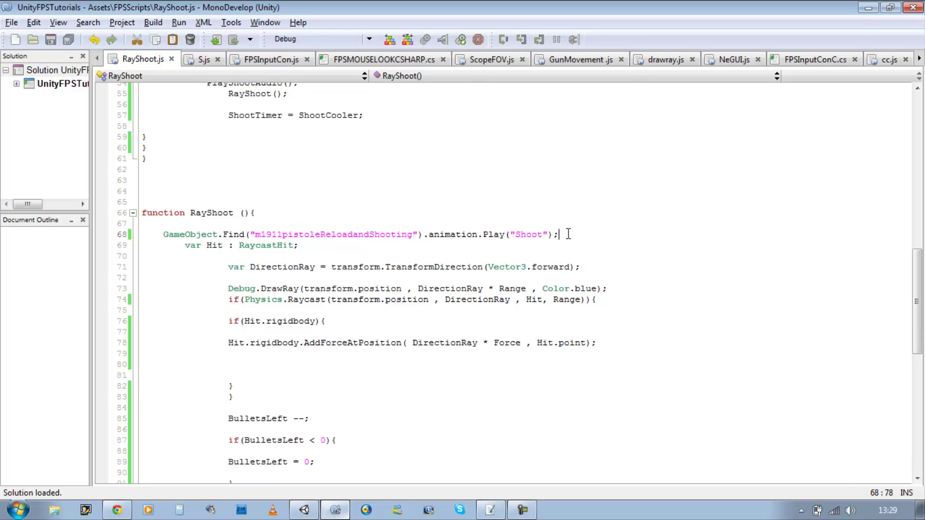
Copy the pistol's animation-playing statement from RayShoot onto a new line below PlayReloadAudio(); in the Reload function
{"action": "left_click_drag", "start_coordinate": [561, 234], "coordinate": [160, 233]}
{"action": "key", "text": "ctrl+c"}
{"action": "scroll", "coordinate": [593, 317], "scroll_direction": "down", "scroll_amount": 13}
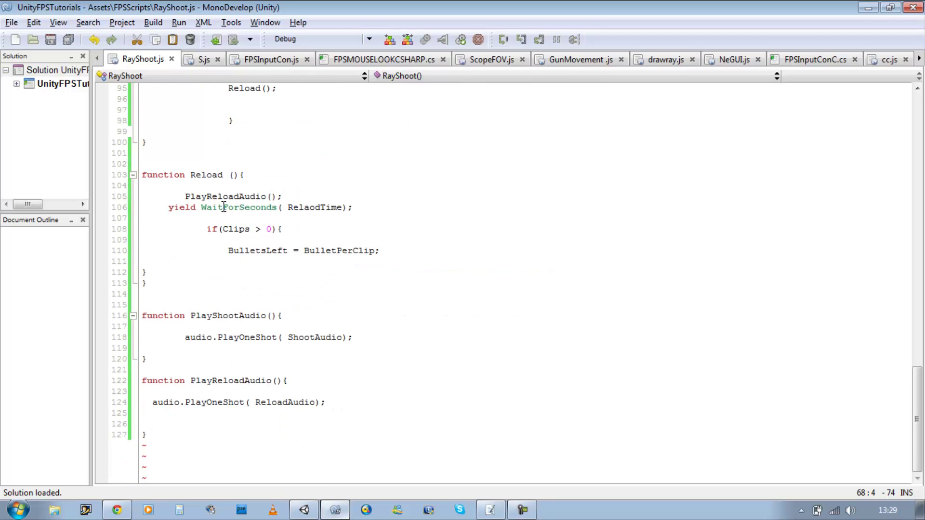
{"action": "left_click", "coordinate": [295, 197]}
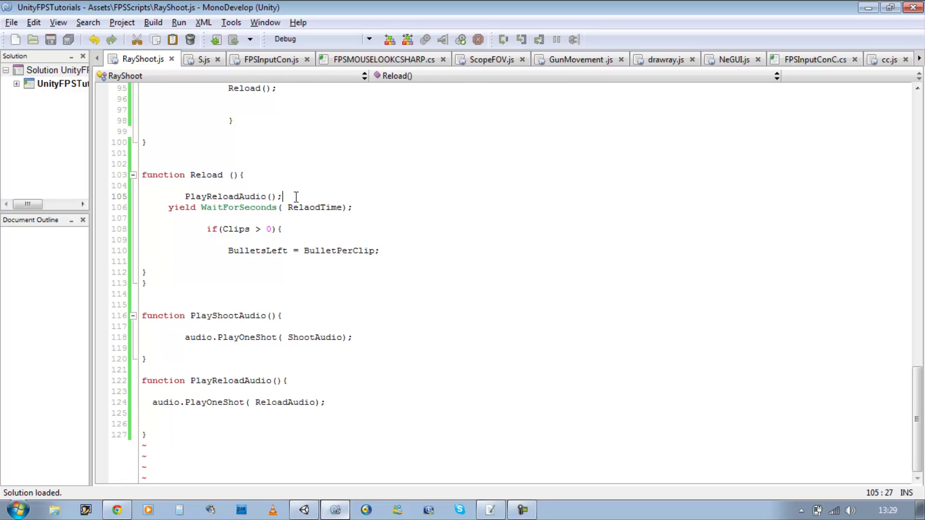
{"action": "key", "text": "Return"}
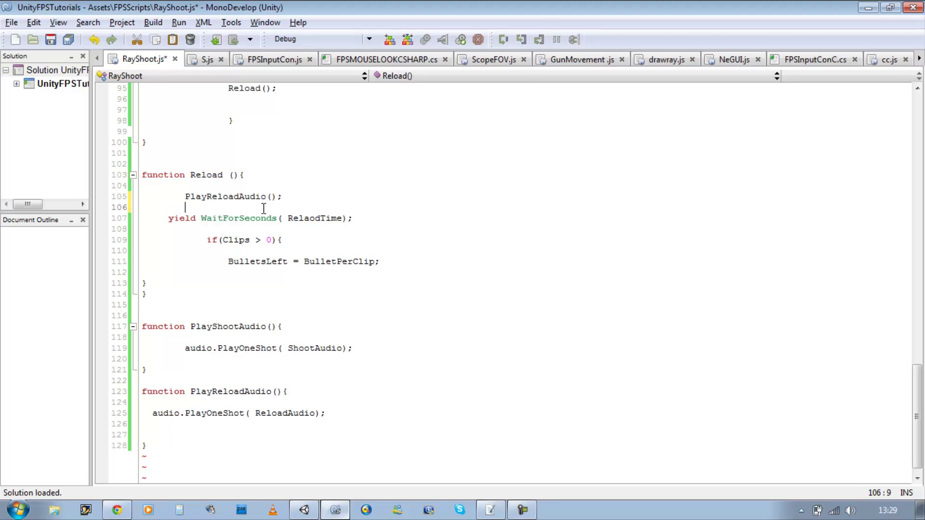
{"action": "key", "text": "ctrl+v"}
Change the animation name in the Reload function's copied statement to "Reload" and save the script
{"action": "left_click_drag", "start_coordinate": [564, 208], "coordinate": [543, 208]}
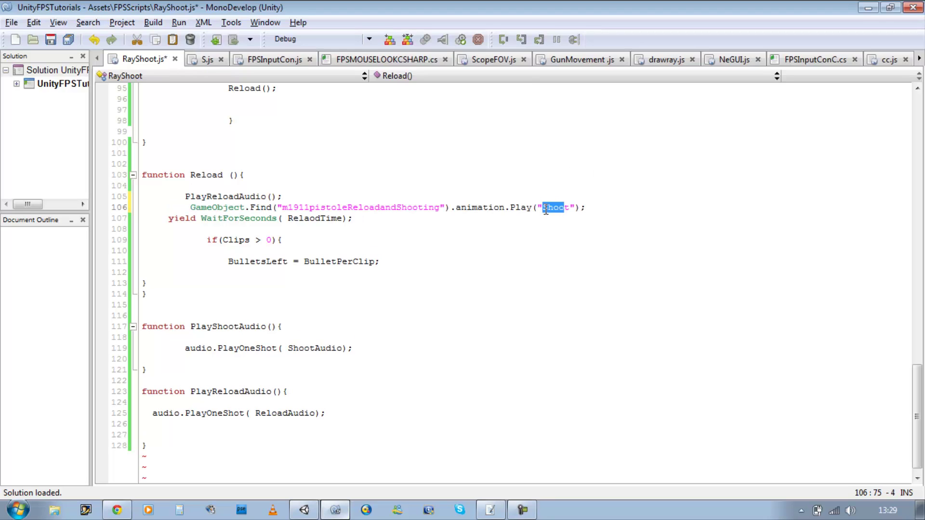
{"action": "key", "text": "Delete"}
{"action": "key", "text": "Delete"}
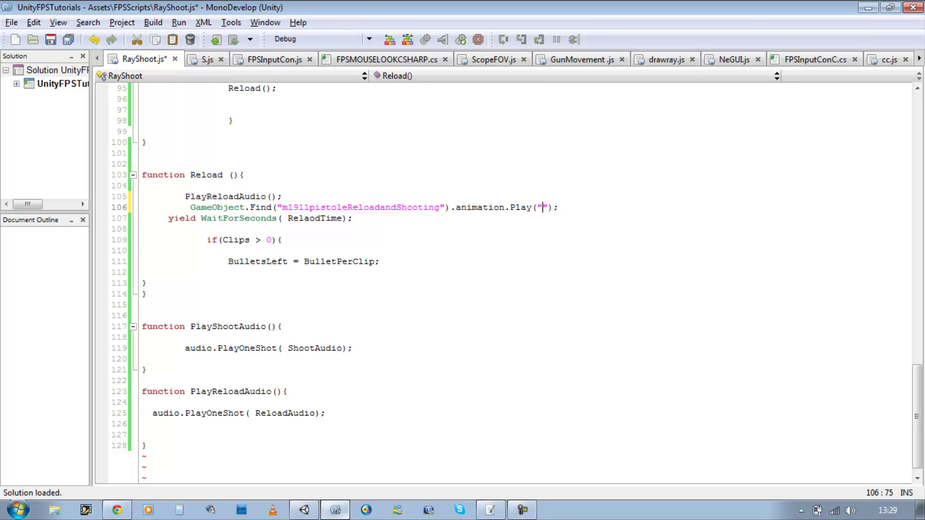
{"action": "type", "text": "Reload"}
{"action": "key", "text": "ctrl+s"}
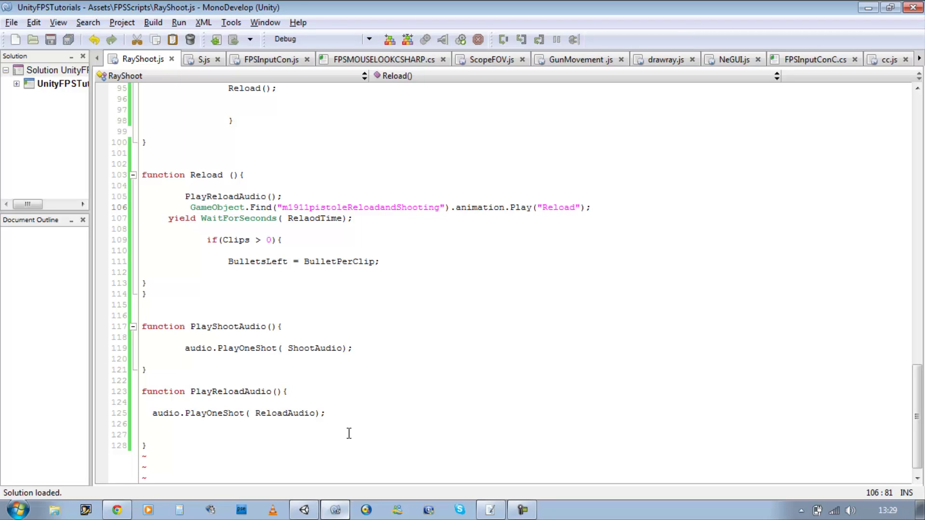
Switch to Unity, select the RayPoint object, and play the game, firing several shots to test the shooting animation
{"action": "left_click", "coordinate": [304, 510]}
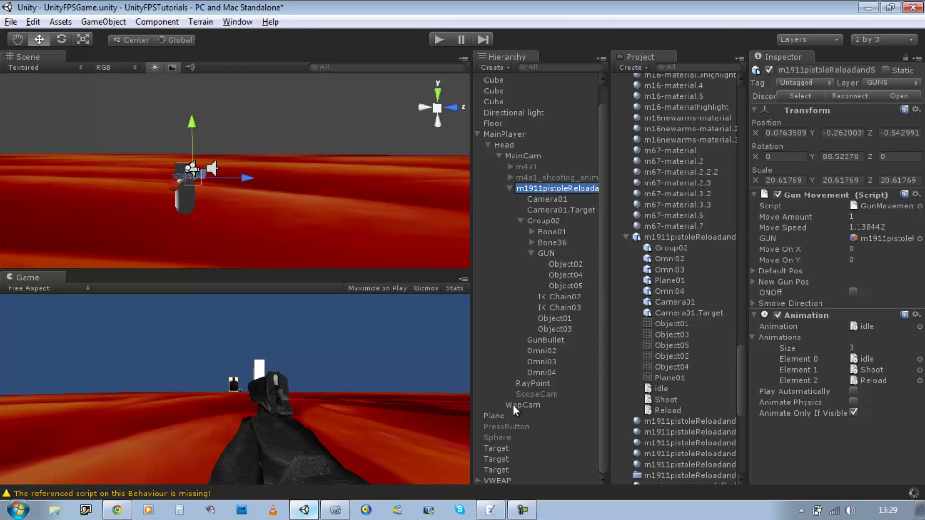
{"action": "left_click", "coordinate": [531, 384]}
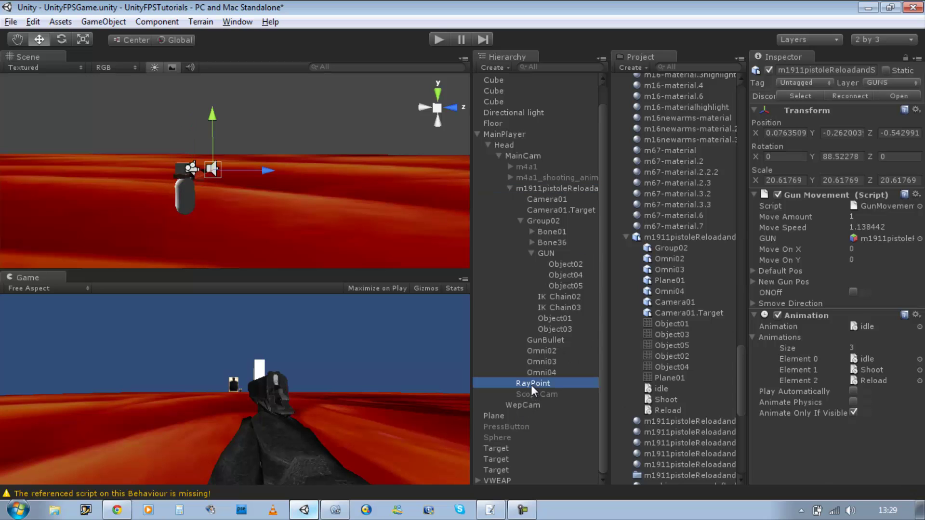
{"action": "left_click", "coordinate": [438, 40]}
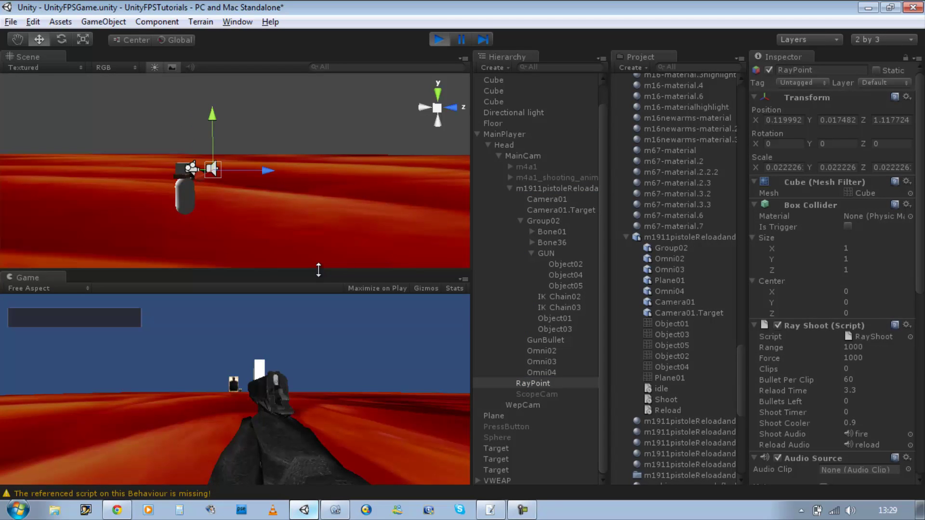
{"action": "key", "text": "ctrl"}
{"action": "key", "text": "ctrl"}
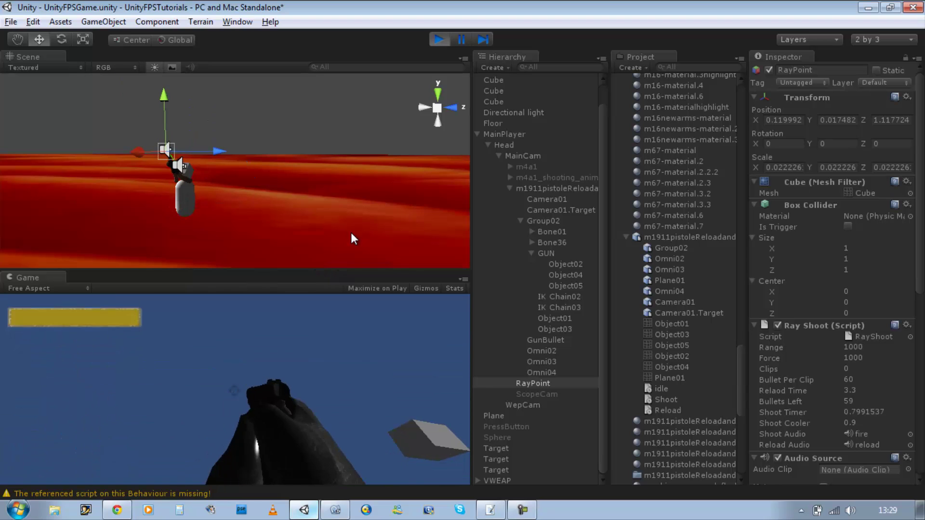
{"action": "key", "text": "ctrl"}
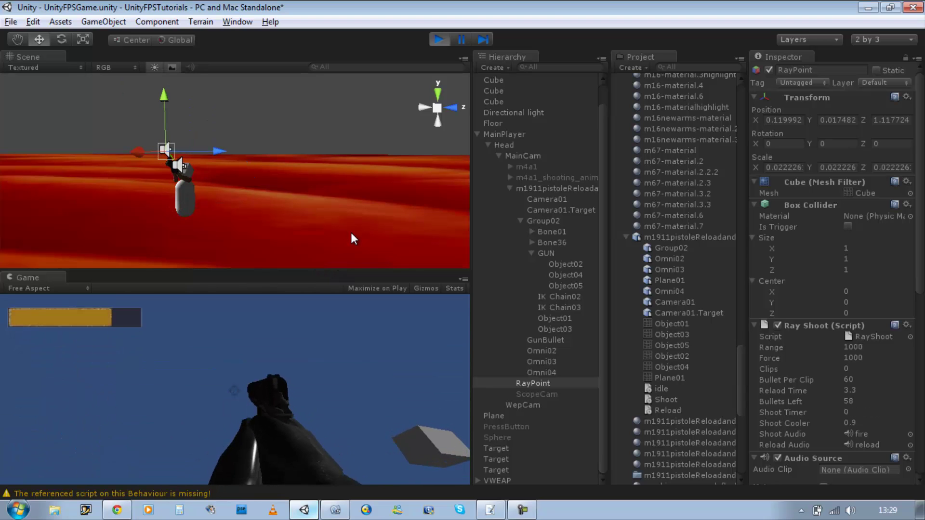
{"action": "key", "text": "ctrl"}
{"action": "key", "text": "ctrl"}
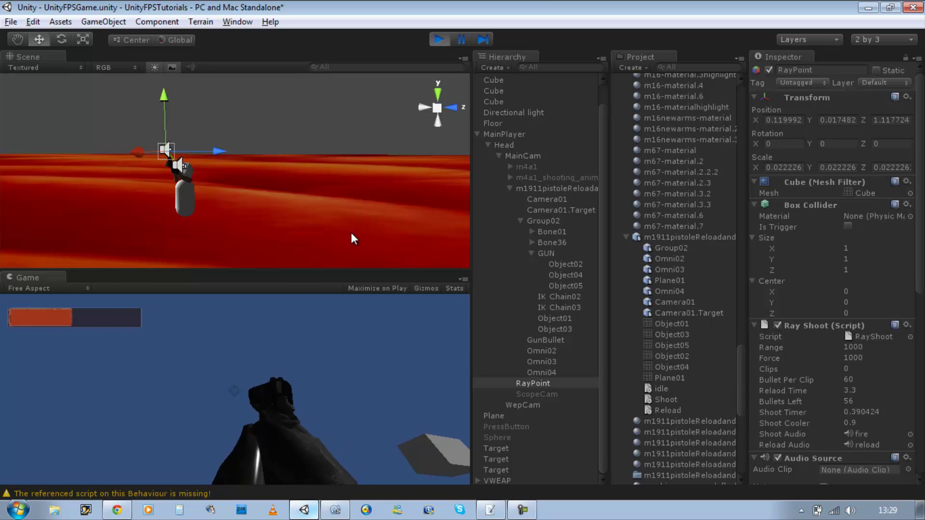
Set Bullets Left to 2 in RayPoint's Ray Shoot script during play and fire repeatedly to test the reload animation
{"action": "left_click", "coordinate": [851, 402]}
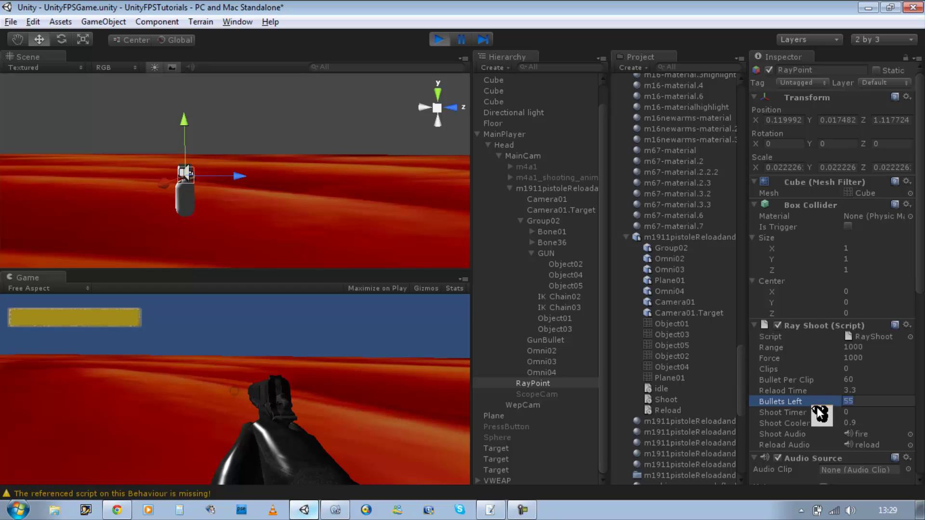
{"action": "key", "text": "Return"}
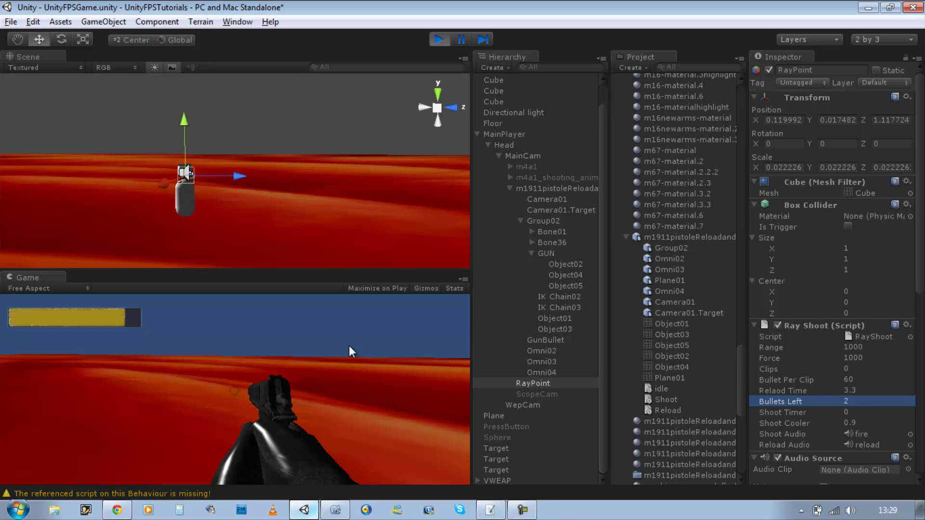
{"action": "left_click", "coordinate": [312, 347]}
{"action": "left_click", "coordinate": [317, 327]}
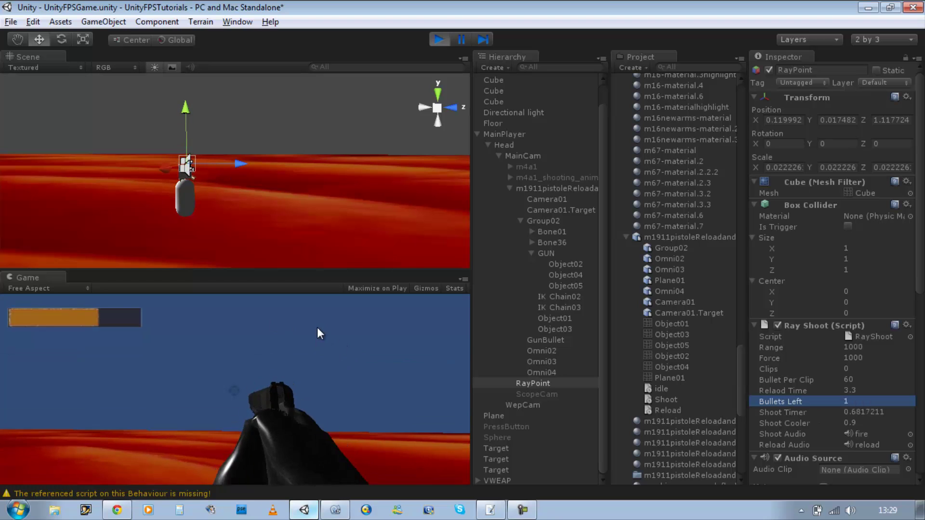
{"action": "left_click", "coordinate": [318, 328]}
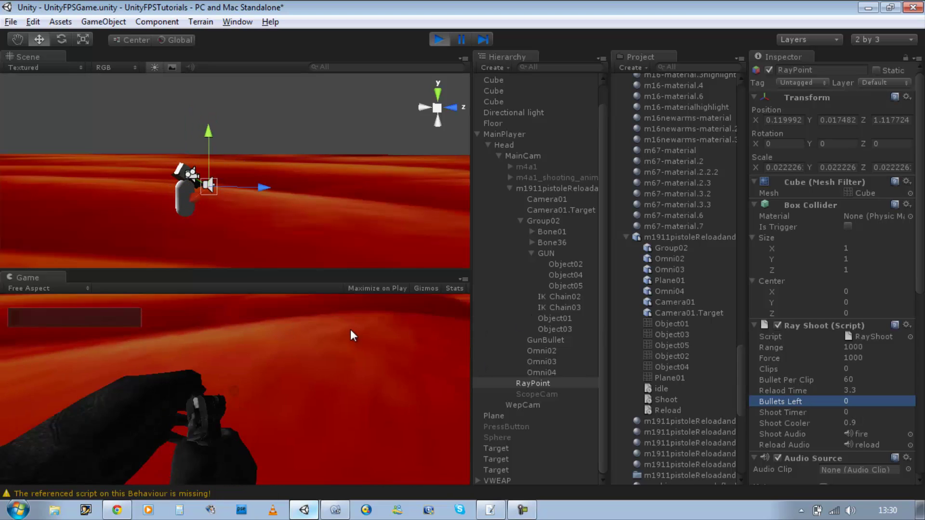
{"action": "left_click", "coordinate": [364, 312]}
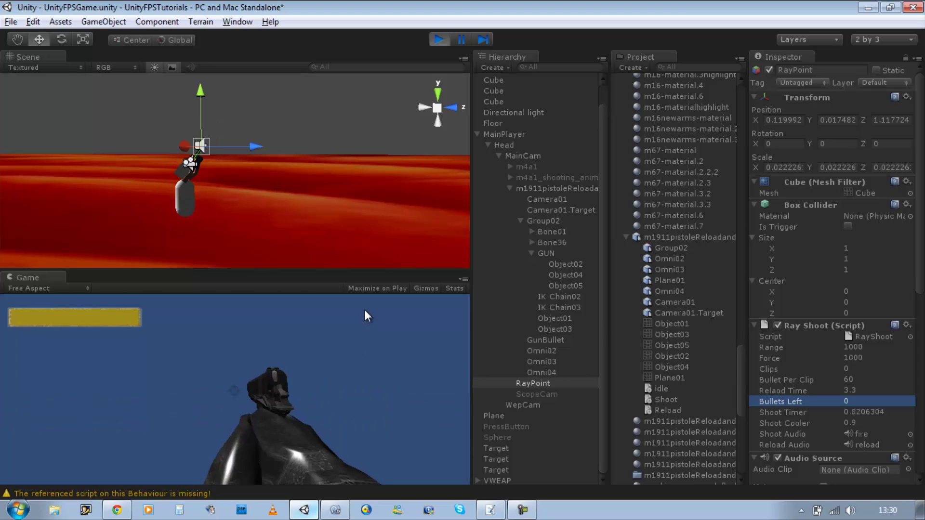
{"action": "left_click", "coordinate": [461, 319]}
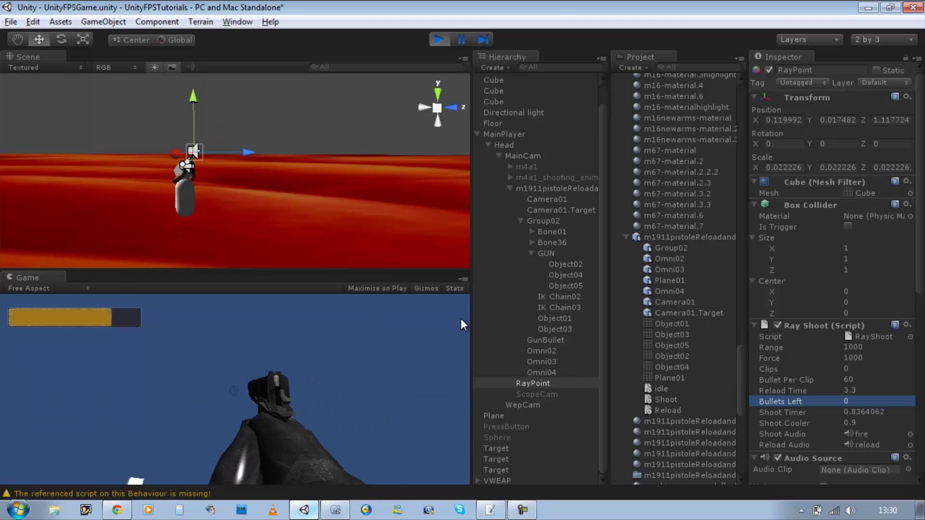
{"action": "left_click", "coordinate": [460, 319]}
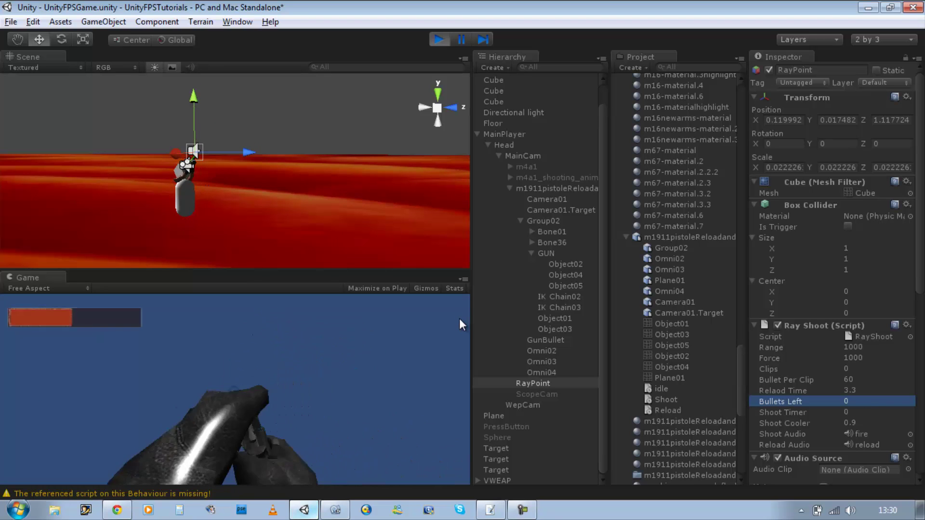
{"action": "left_click", "coordinate": [458, 318]}
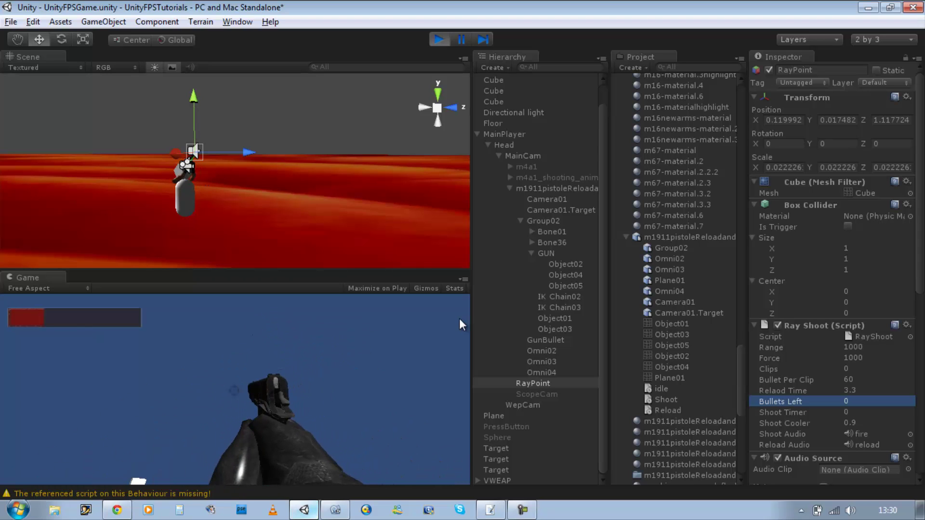
{"action": "left_click", "coordinate": [458, 319]}
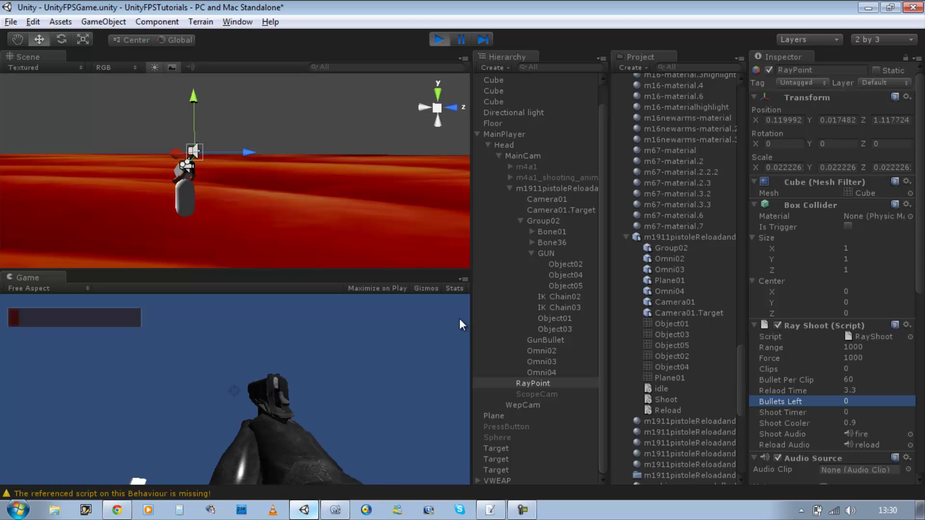
Set Clips to 10 in the running Ray Shoot script and fire the empty pistol to test reloading
{"action": "left_click", "coordinate": [847, 369]}
{"action": "type", "text": "1"}
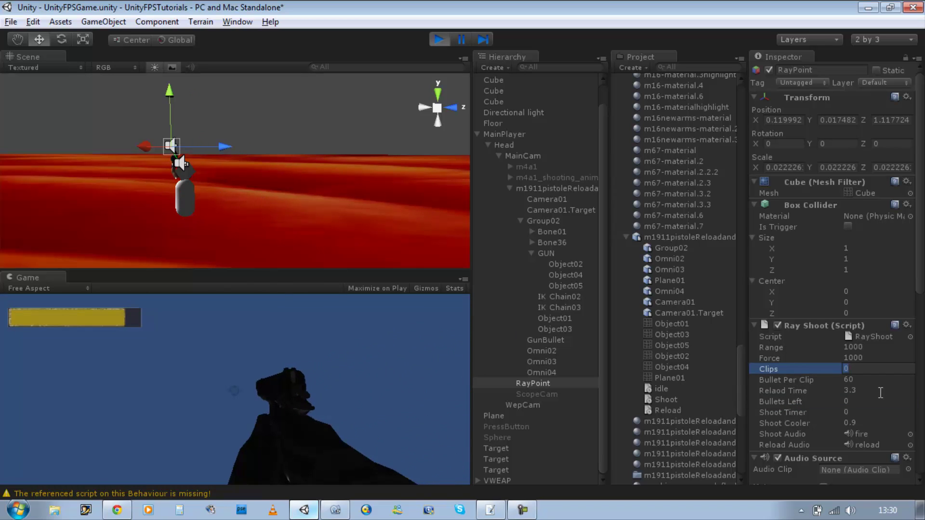
{"action": "type", "text": "0"}
{"action": "left_click", "coordinate": [232, 383]}
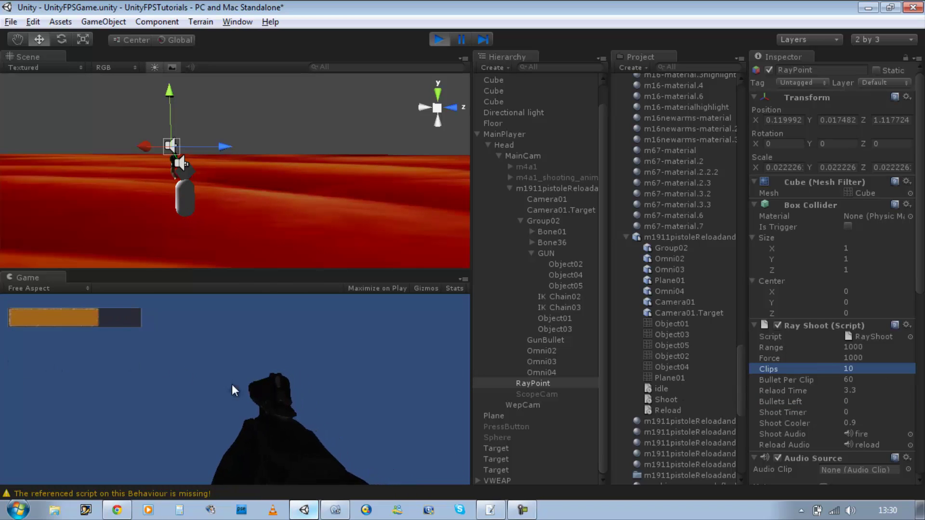
{"action": "left_click", "coordinate": [244, 383]}
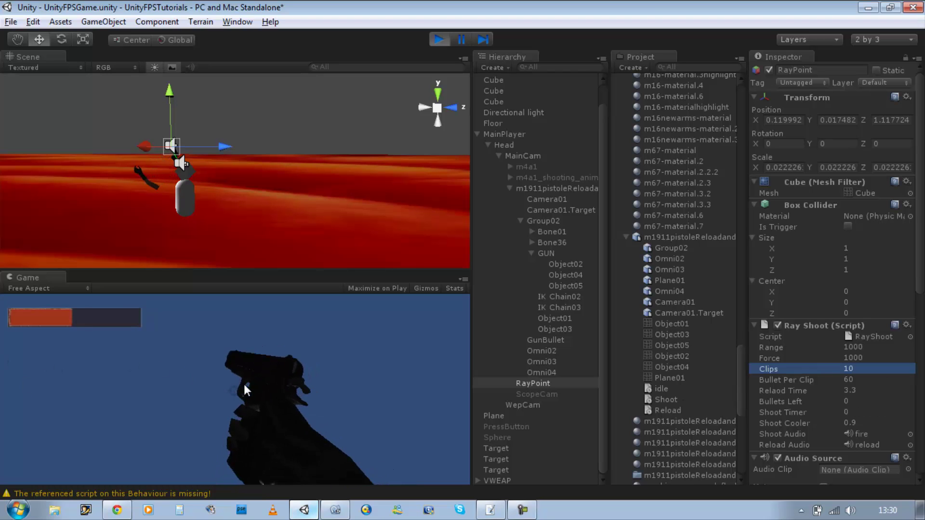
{"action": "left_click", "coordinate": [244, 384]}
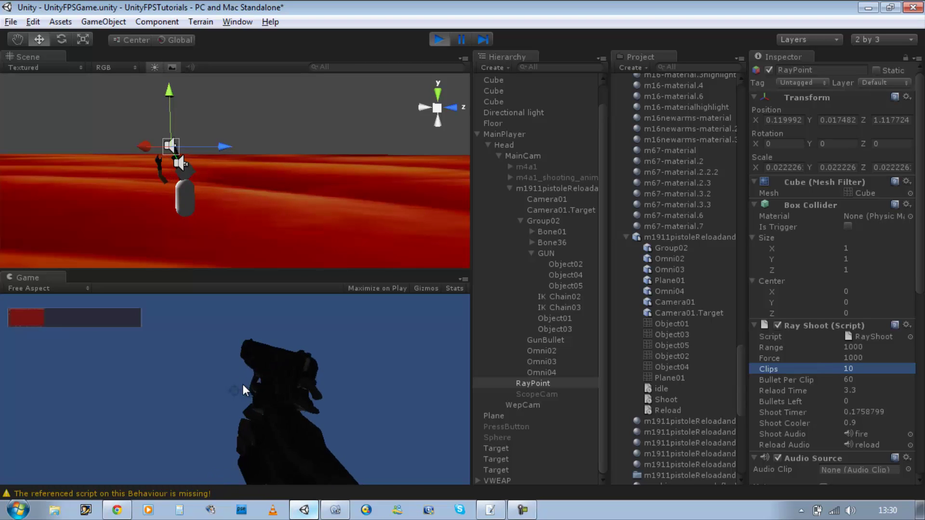
{"action": "left_click", "coordinate": [242, 383]}
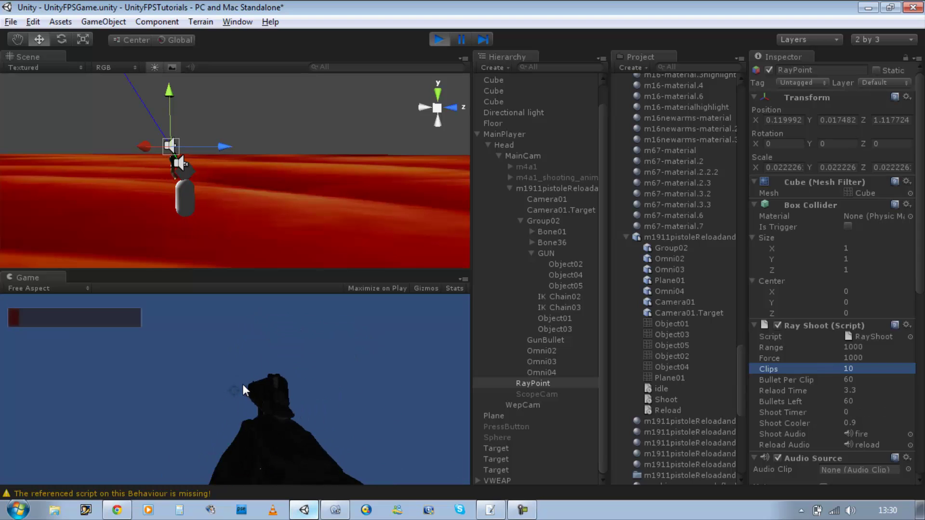
Fire a series of shots with the reloaded pistol while turning the view to check the shooting animation and cooldown
{"action": "left_click", "coordinate": [242, 383]}
{"action": "left_click", "coordinate": [242, 383]}
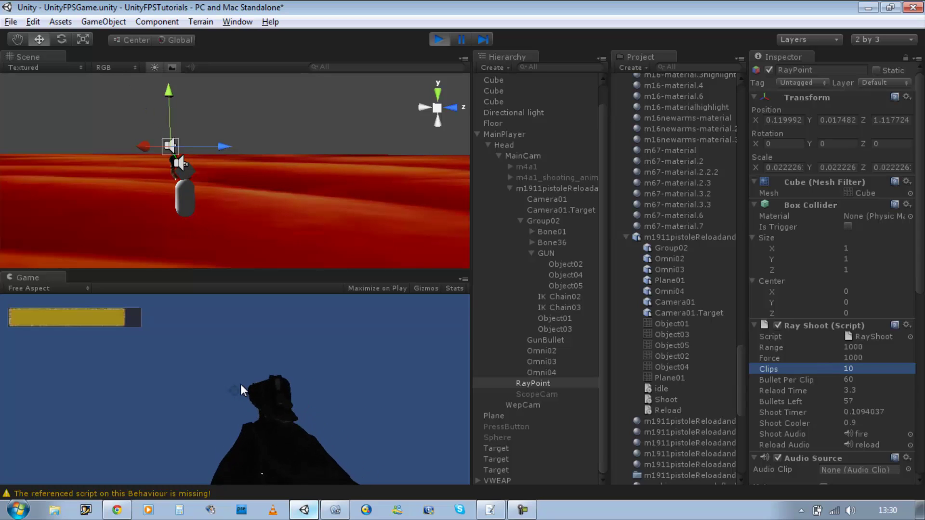
{"action": "left_click", "coordinate": [241, 384]}
{"action": "left_click", "coordinate": [241, 384]}
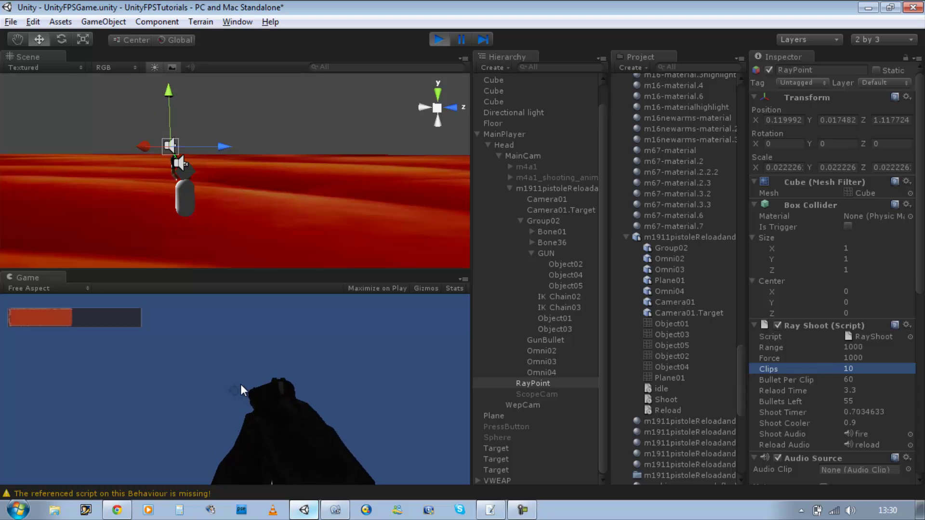
{"action": "left_click", "coordinate": [253, 414]}
{"action": "left_click", "coordinate": [253, 415]}
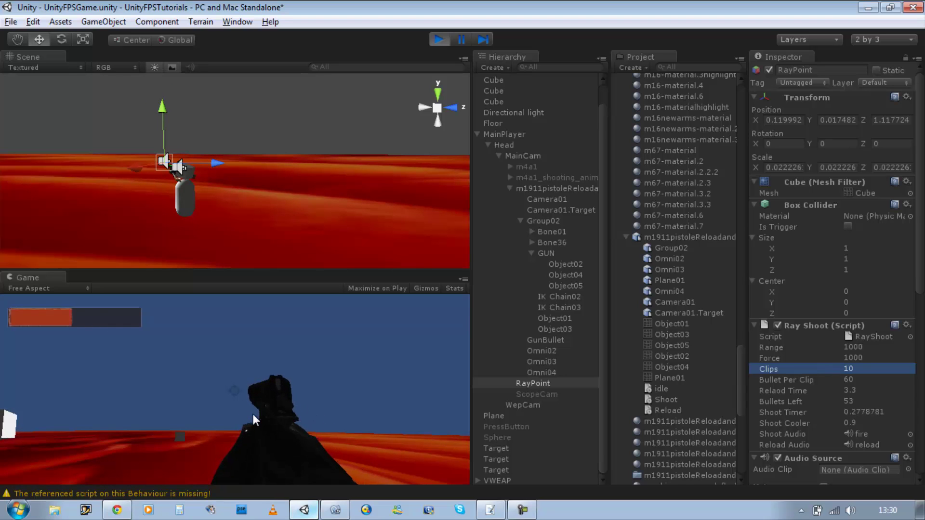
{"action": "left_click", "coordinate": [252, 415]}
{"action": "left_click", "coordinate": [253, 414]}
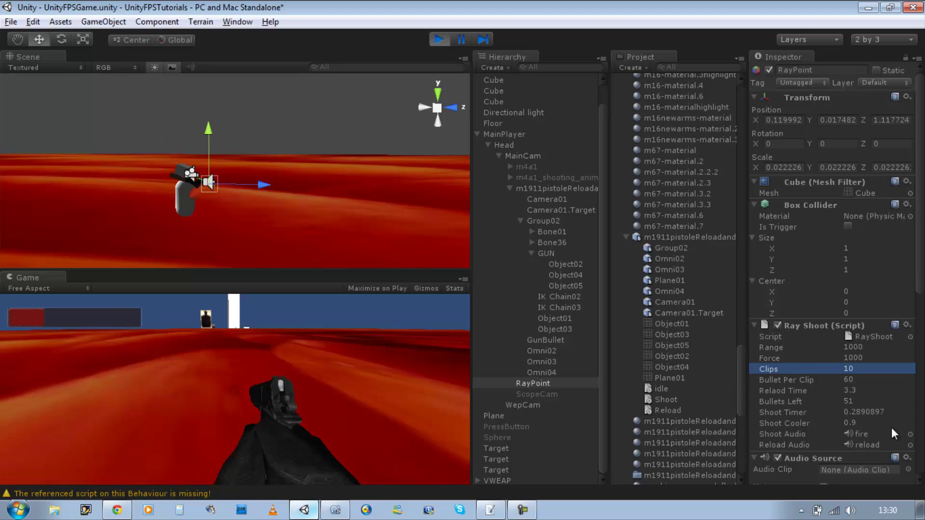
Set Bullets Left to 1 in RayPoint's running Ray Shoot script
{"action": "left_click", "coordinate": [846, 401]}
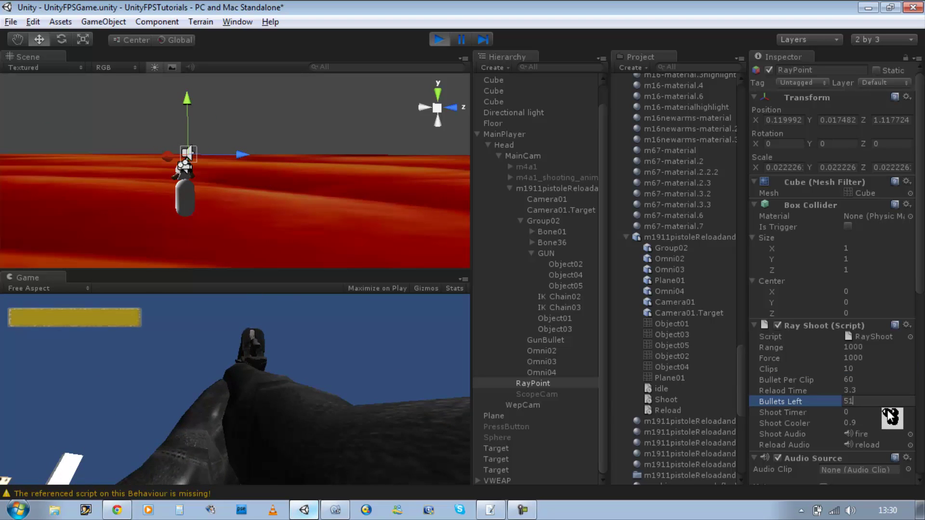
{"action": "key", "text": "BackSpace"}
{"action": "key", "text": "BackSpace"}
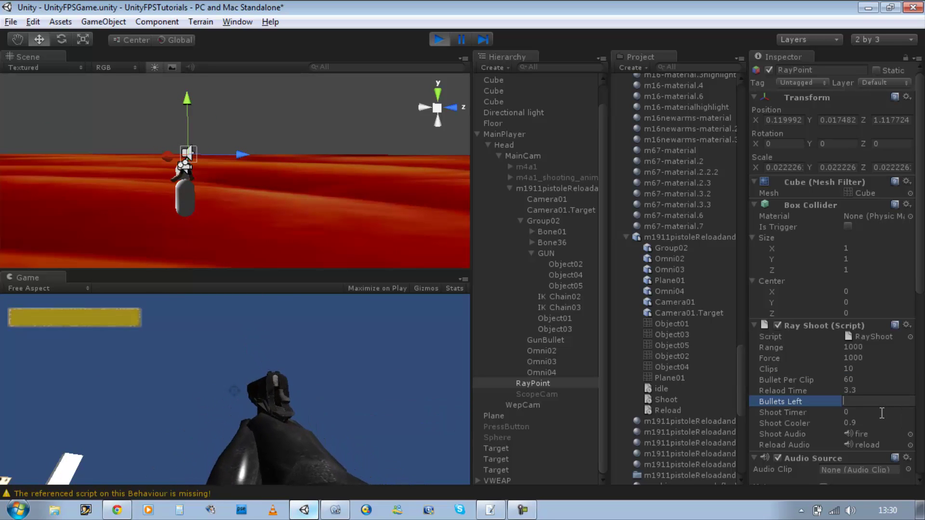
{"action": "type", "text": "1"}
{"action": "key", "text": "Return"}
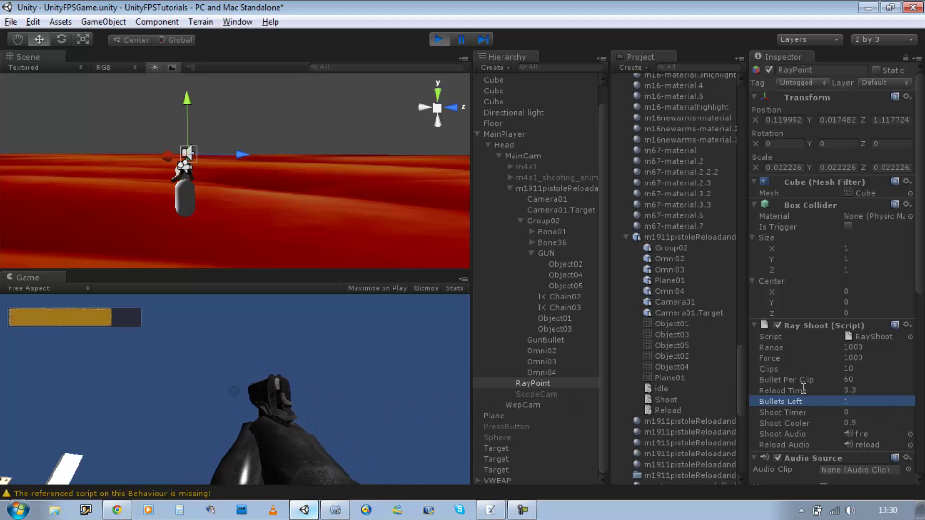
Set Bullet Per Clip to 1 in the same running Ray Shoot script
{"action": "left_click", "coordinate": [855, 379]}
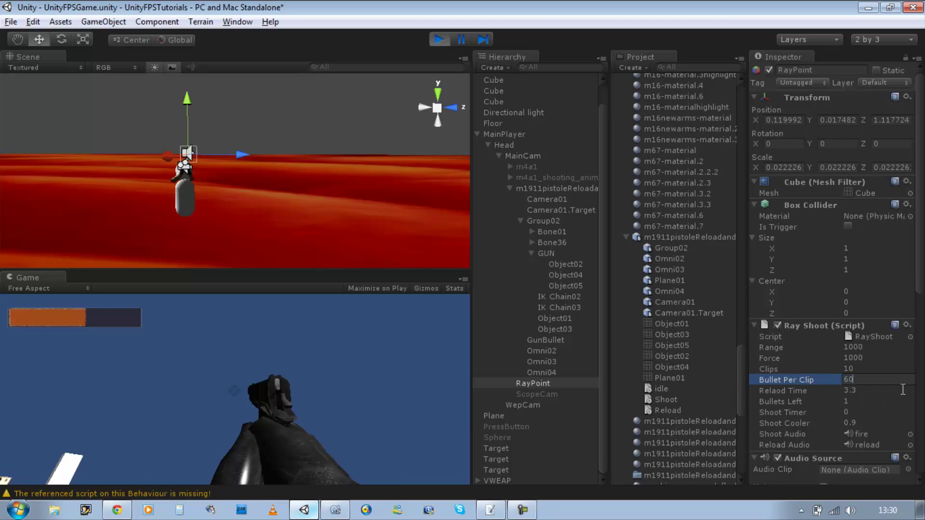
{"action": "key", "text": "BackSpace"}
{"action": "key", "text": "BackSpace"}
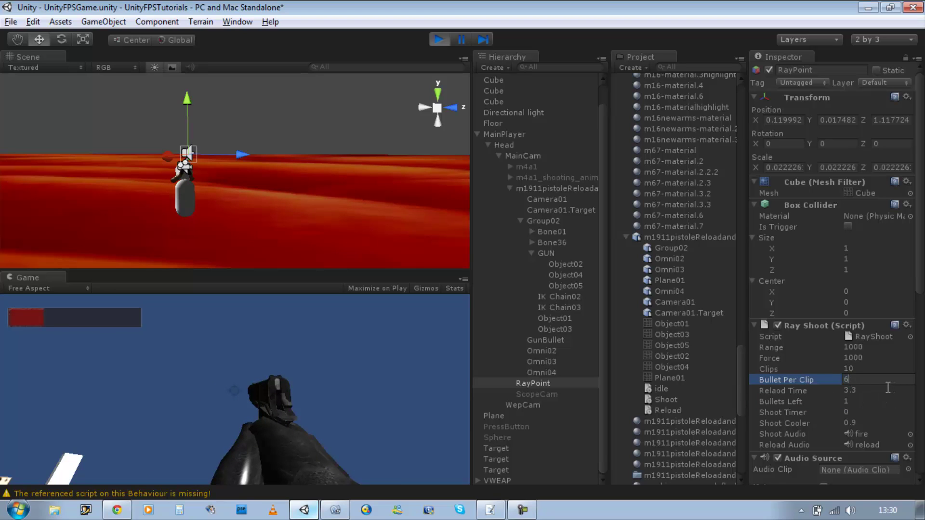
{"action": "type", "text": "1"}
{"action": "key", "text": "Return"}
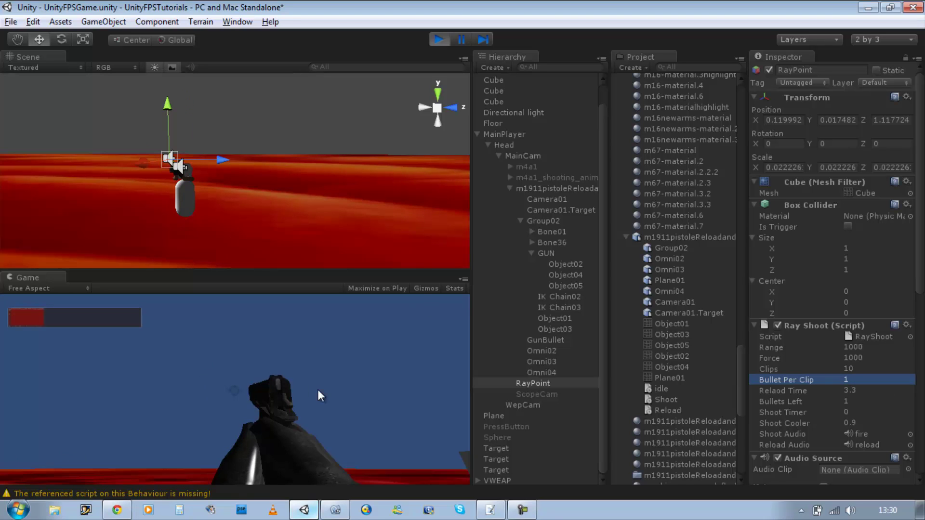
Fire the single-bullet pistol several times to test the shoot and reload animations, and stop the game
{"action": "left_click", "coordinate": [319, 389]}
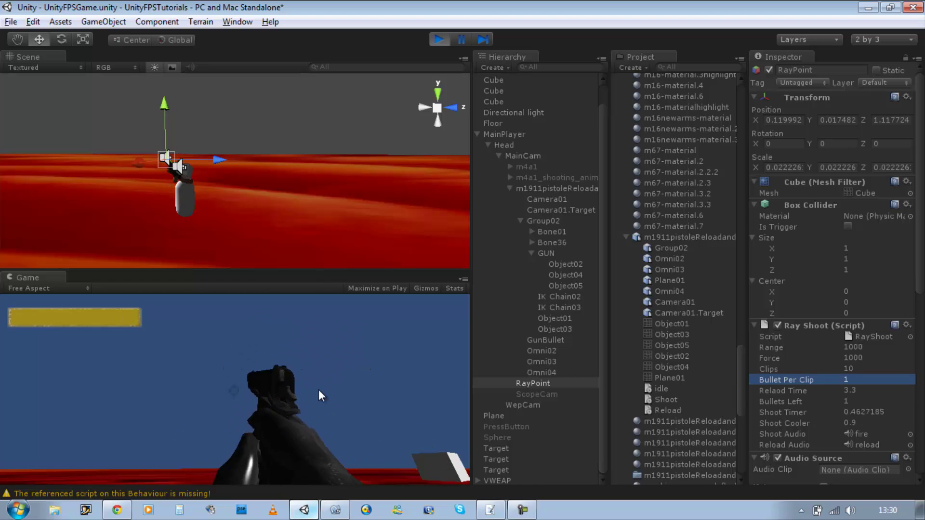
{"action": "left_click", "coordinate": [319, 389]}
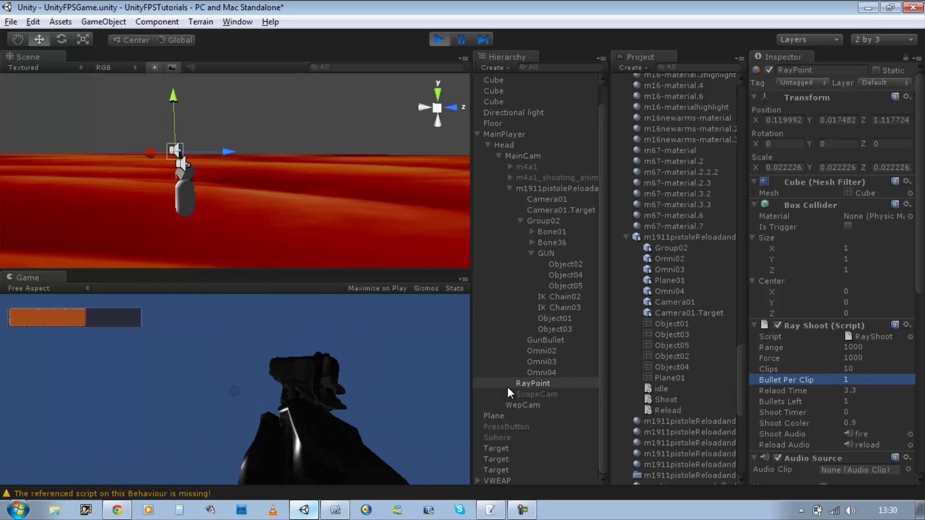
{"action": "left_click", "coordinate": [389, 348]}
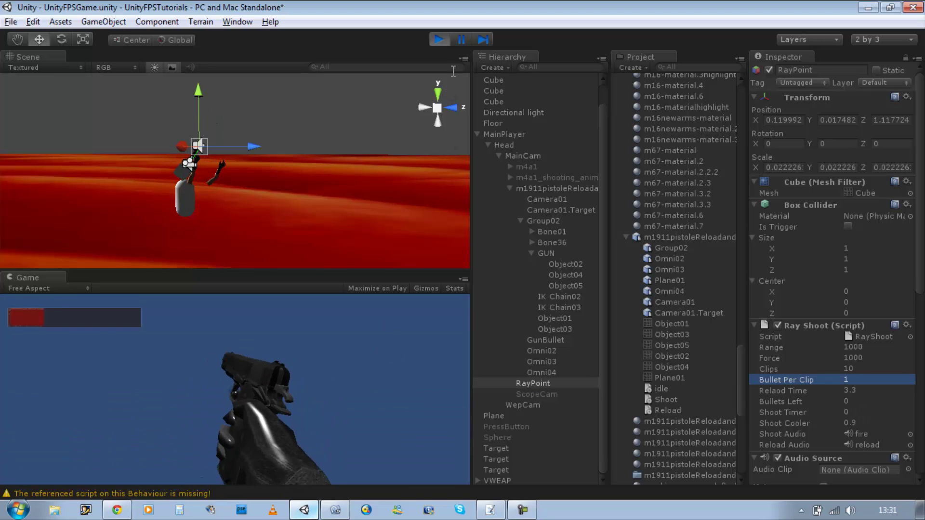
{"action": "key", "text": "ctrl+p"}
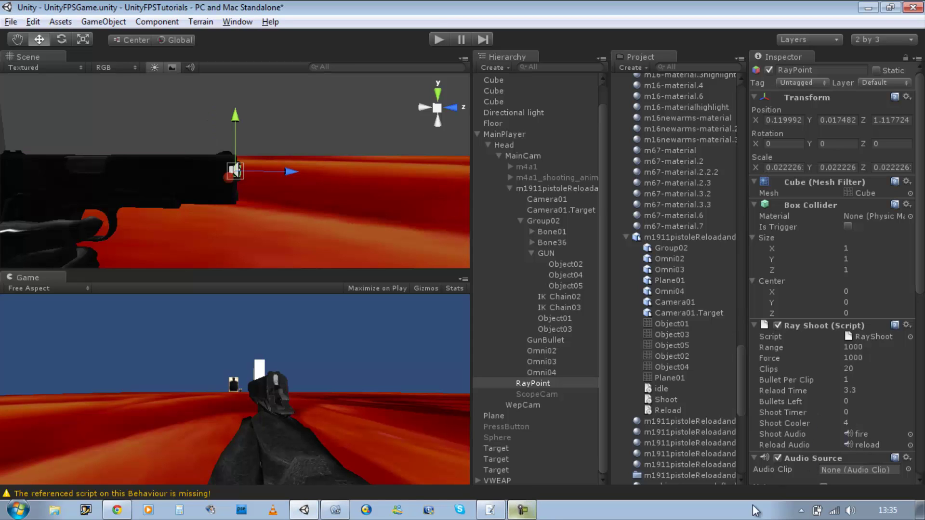
Switch to MonoDevelop, add && BulletsLeft to the KeyCode.F firing condition in RayShoot.js, and save the script
{"action": "left_click", "coordinate": [335, 510]}
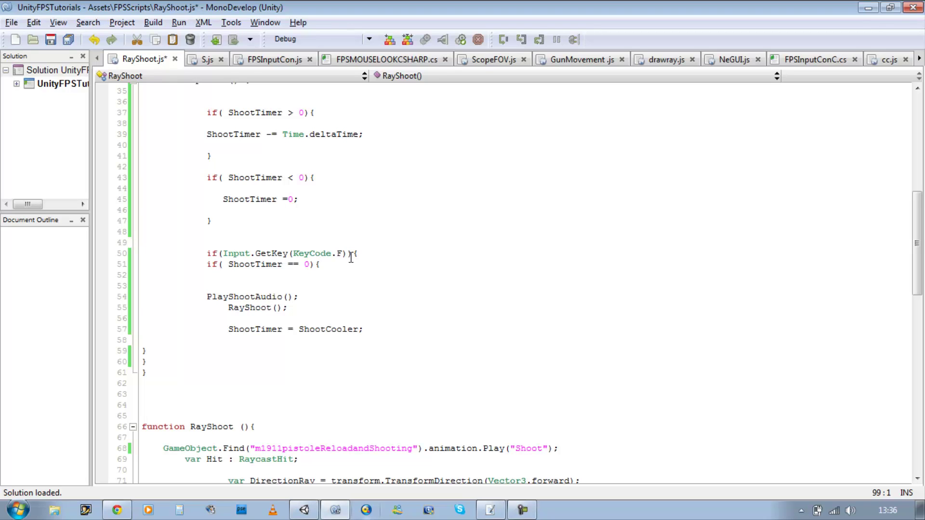
{"action": "left_click", "coordinate": [348, 254]}
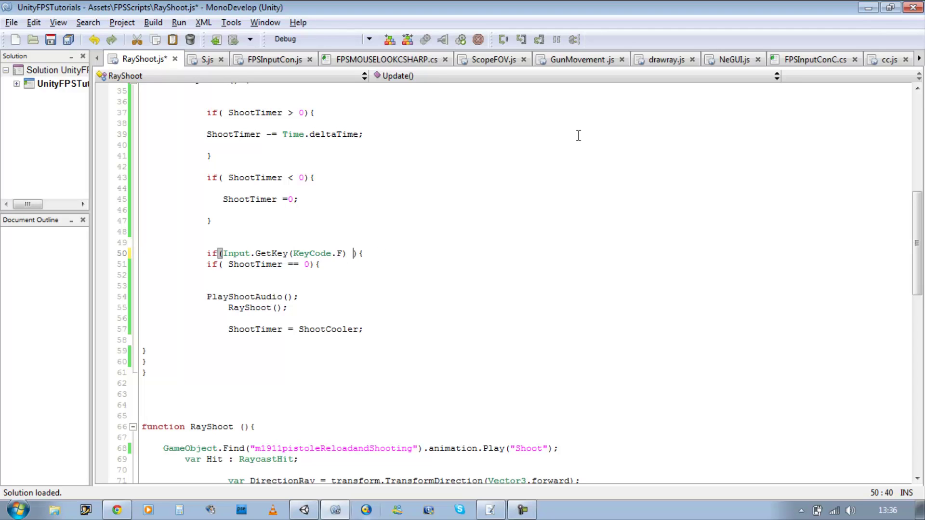
{"action": "type", "text": "&& Bull"}
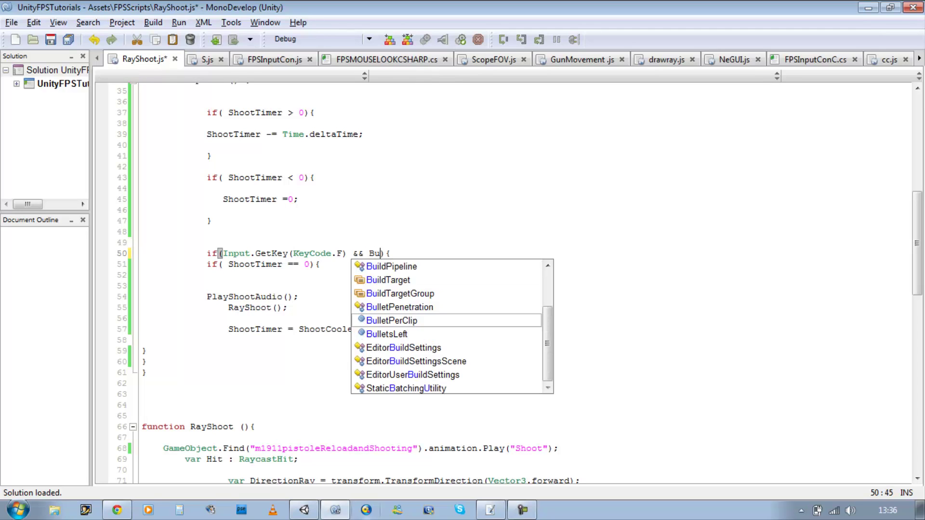
{"action": "key", "text": "Return"}
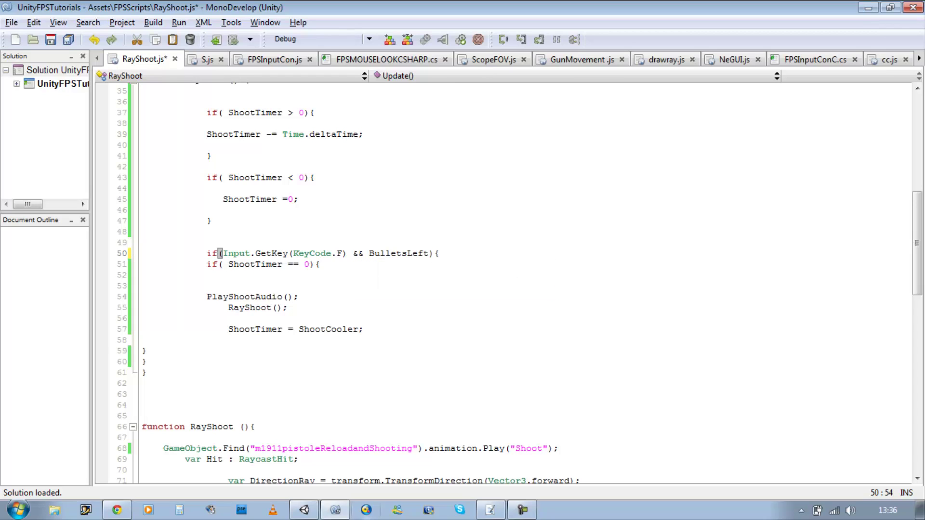
{"action": "key", "text": "ctrl+s"}
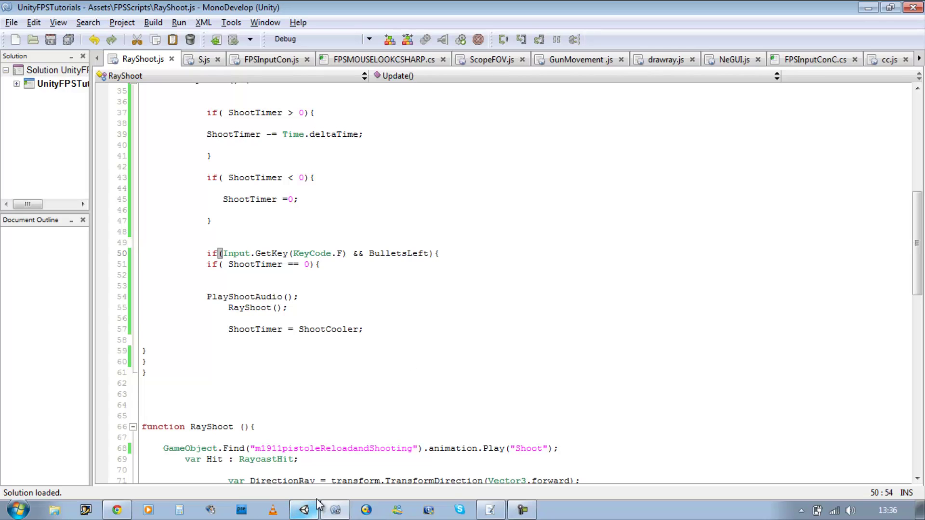
Switch to Unity and play the game to test firing with the new BulletsLeft condition
{"action": "left_click", "coordinate": [304, 510]}
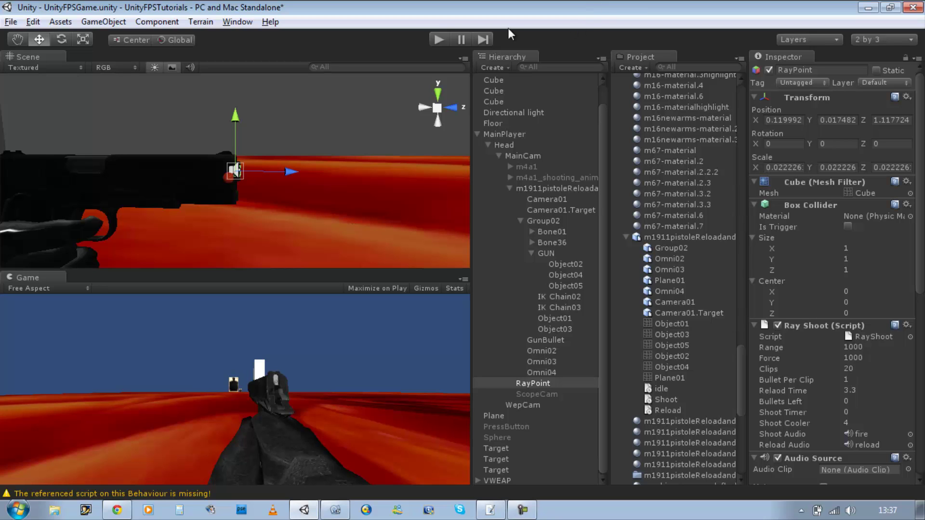
{"action": "left_click", "coordinate": [430, 42]}
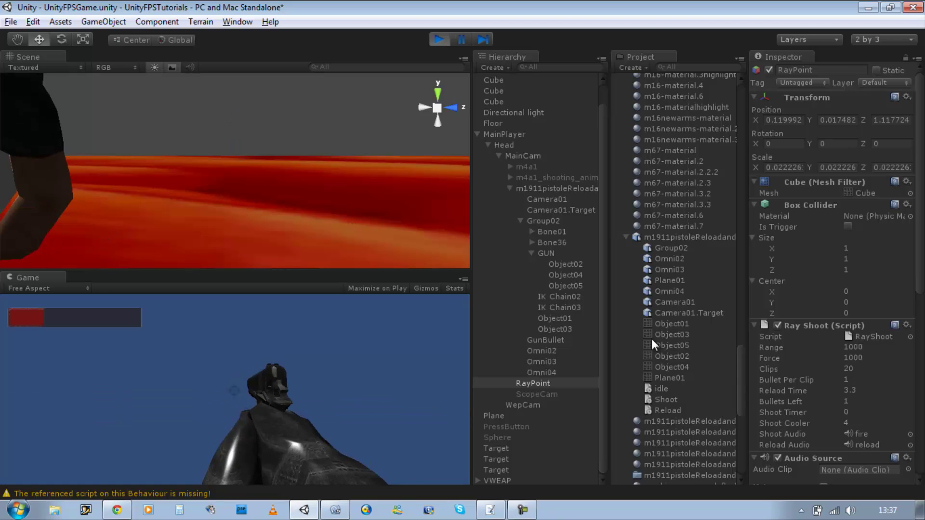
{"action": "key", "text": "ctrl"}
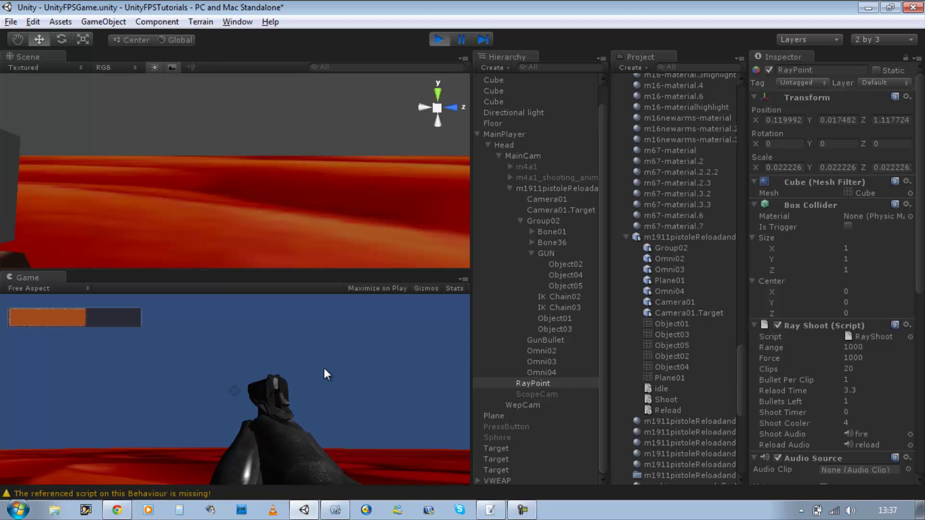
Set Relaod Time to 3 in the running Ray Shoot script and fire repeatedly to test the reload timing
{"action": "left_click", "coordinate": [854, 391]}
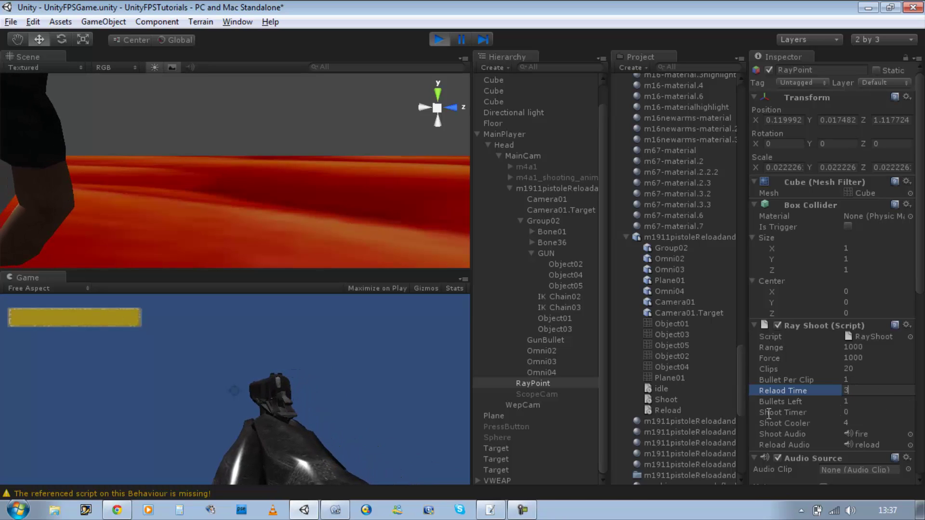
{"action": "left_click", "coordinate": [265, 388]}
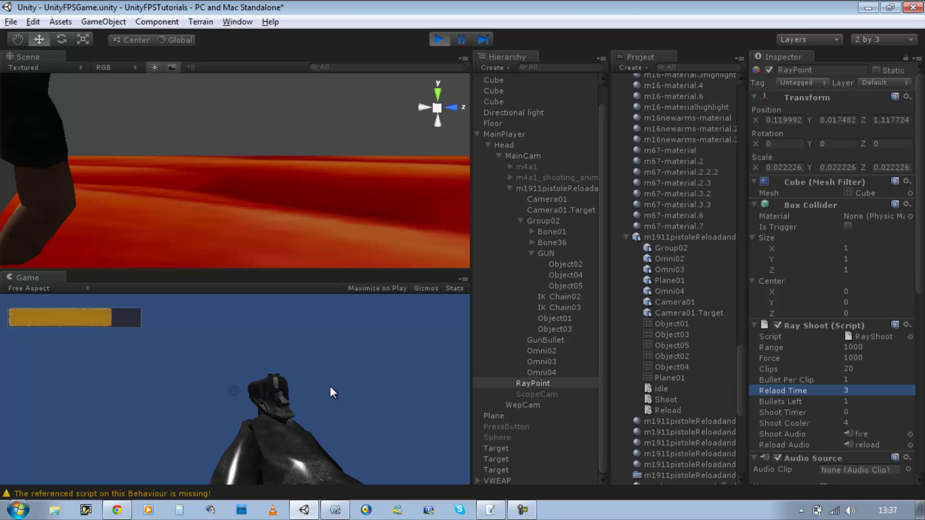
{"action": "left_click", "coordinate": [292, 395]}
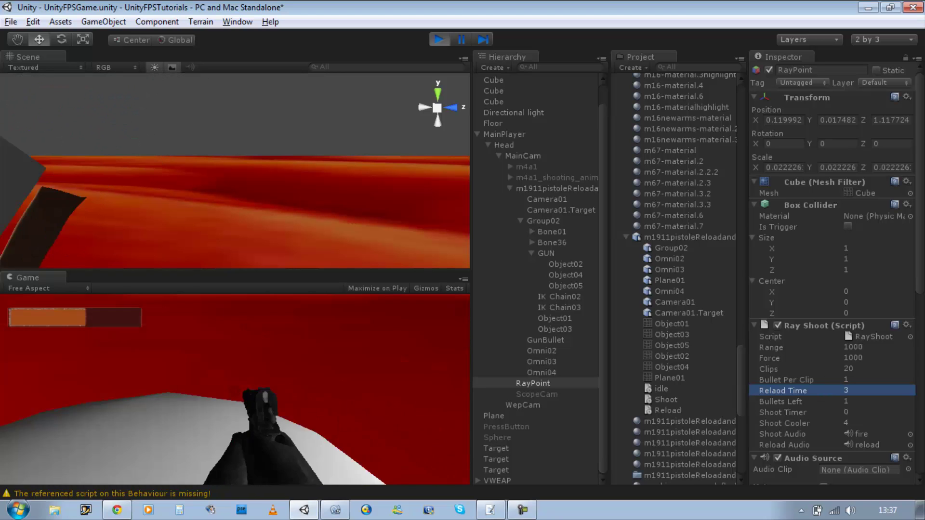
{"action": "left_click", "coordinate": [274, 344]}
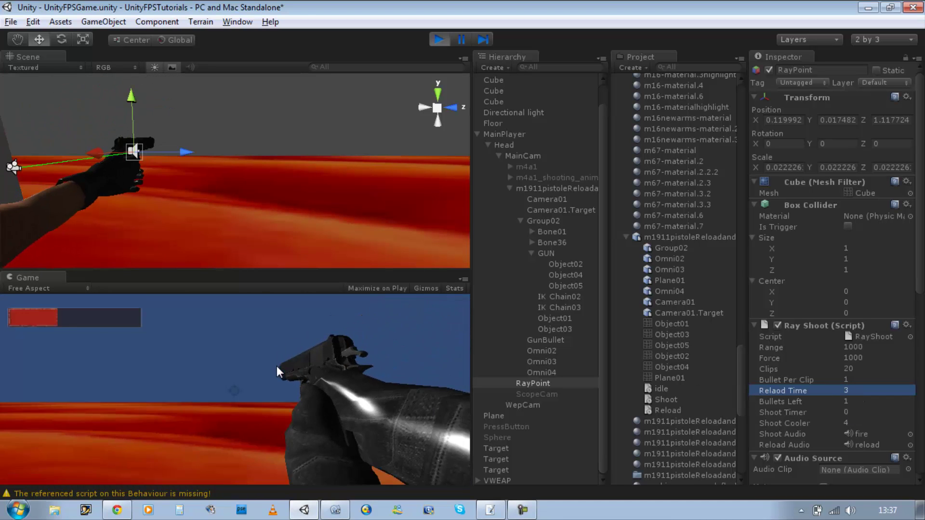
{"action": "left_click", "coordinate": [282, 363]}
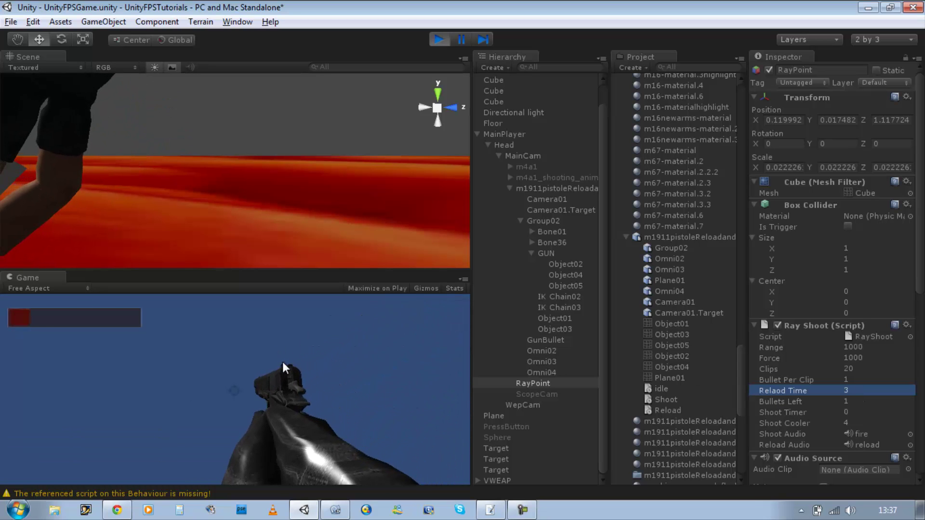
{"action": "left_click", "coordinate": [282, 363]}
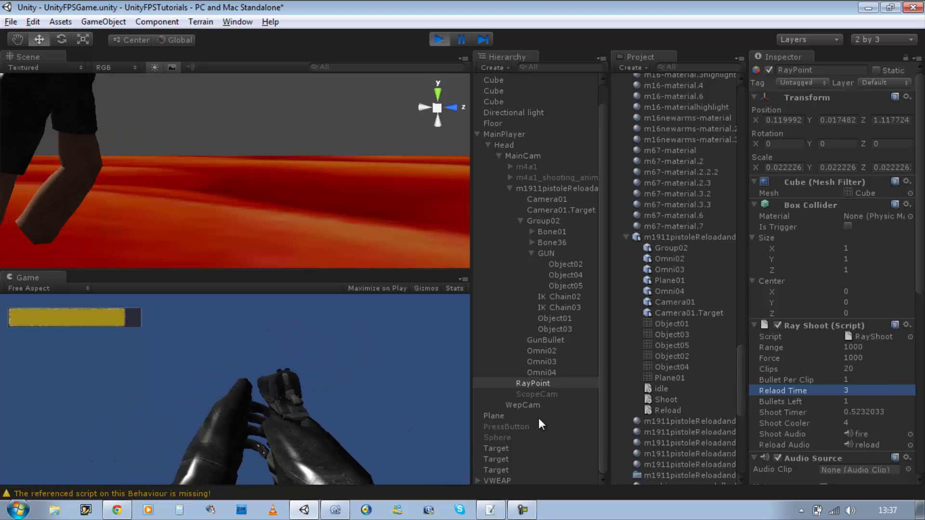
{"action": "left_click", "coordinate": [394, 366]}
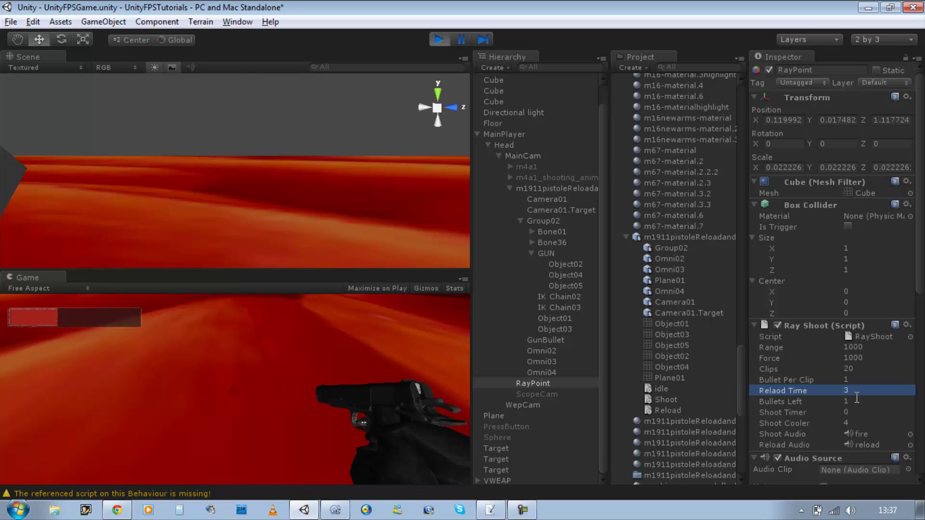
Set Relaod Time to 3.3 in the Ray Shoot script and stop the game
{"action": "left_click", "coordinate": [867, 391]}
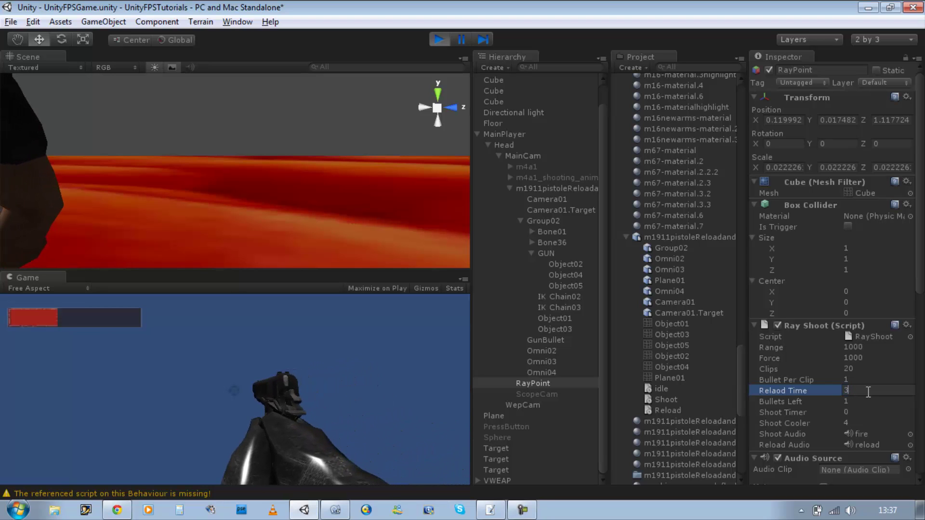
{"action": "type", "text": "3.3"}
{"action": "key", "text": "Return"}
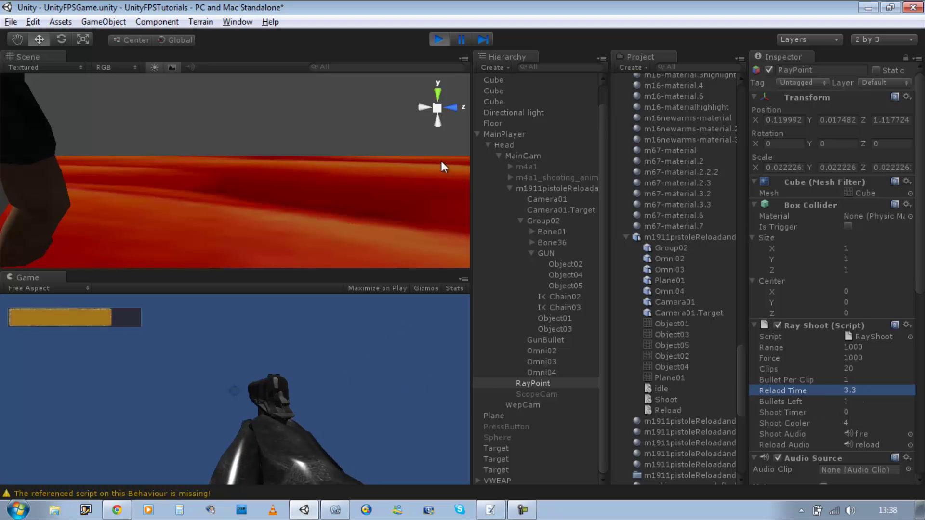
{"action": "left_click", "coordinate": [441, 43]}
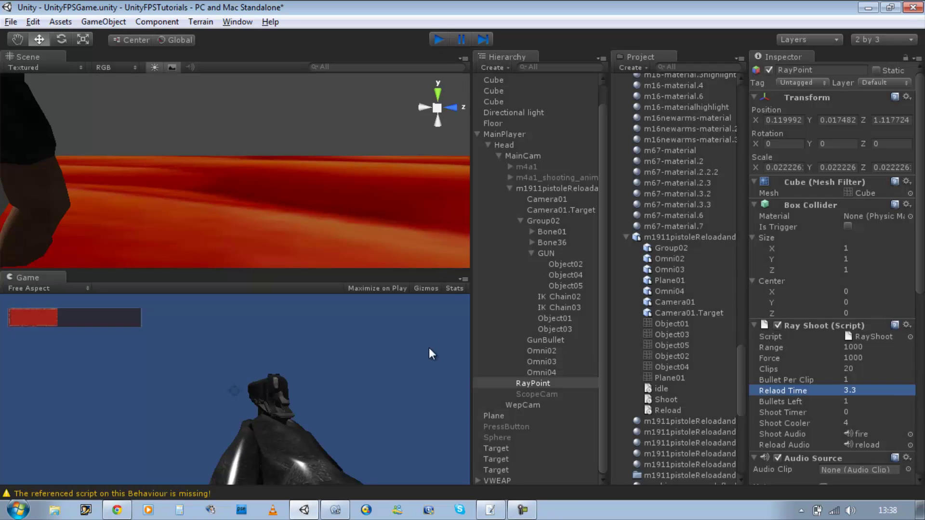
{"action": "key", "text": "ctrl+p"}
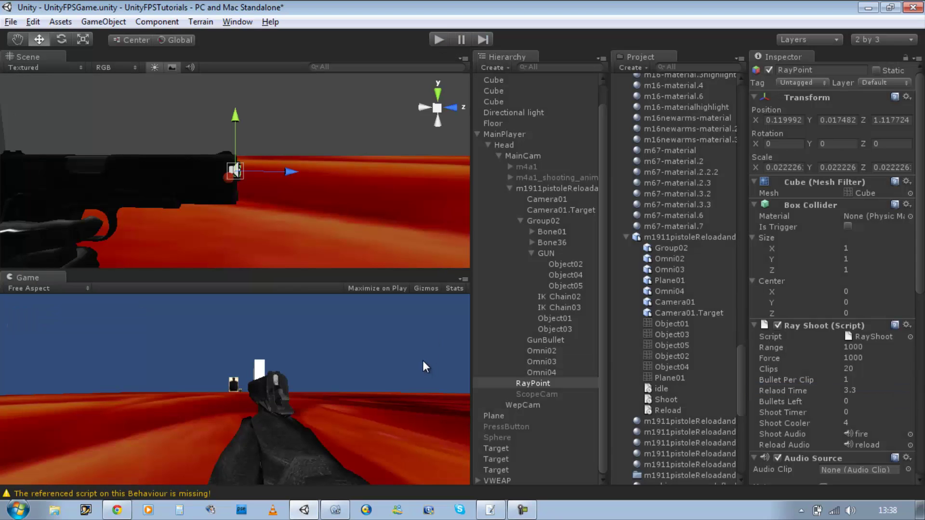
Switch to MonoDevelop and review the RayShoot, Reload, audio, Start and Update functions in RayShoot.js
{"action": "left_click", "coordinate": [337, 510]}
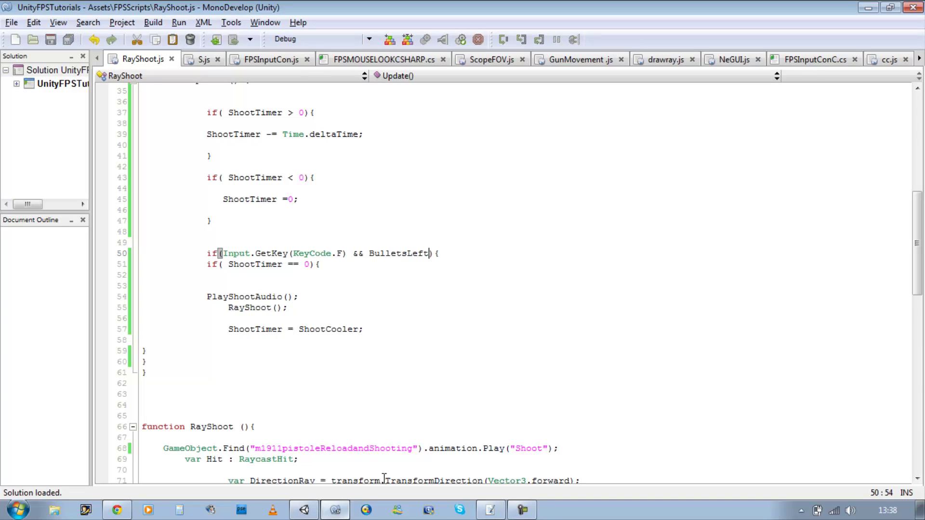
{"action": "scroll", "coordinate": [422, 401], "scroll_direction": "down", "scroll_amount": 12}
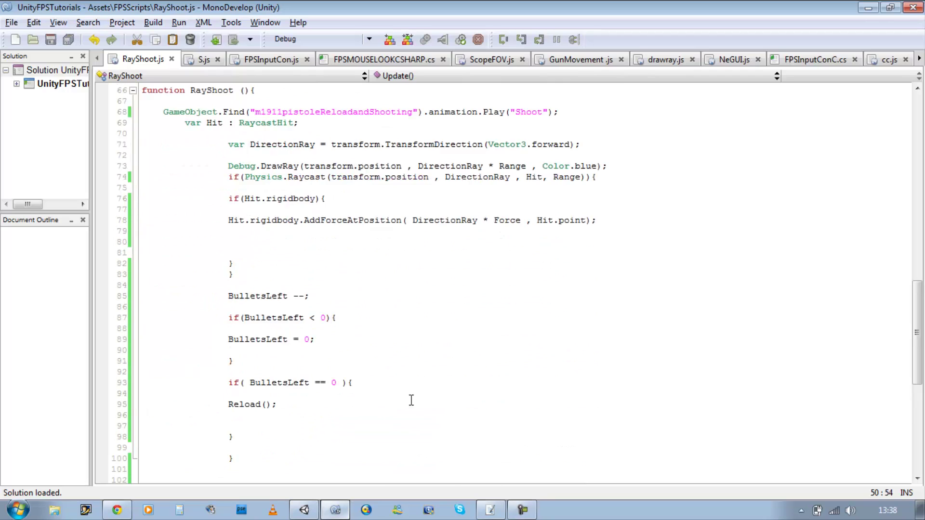
{"action": "scroll", "coordinate": [410, 381], "scroll_direction": "down", "scroll_amount": 7}
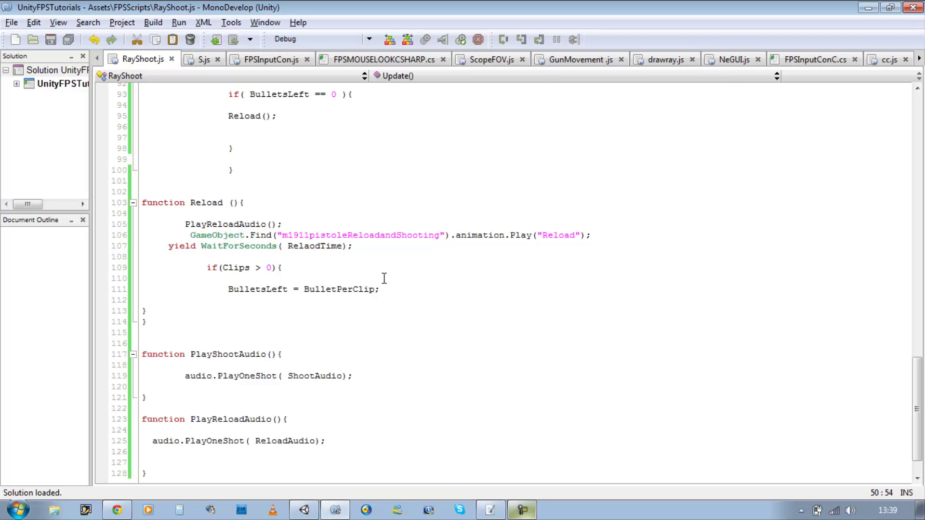
{"action": "left_click", "coordinate": [524, 512]}
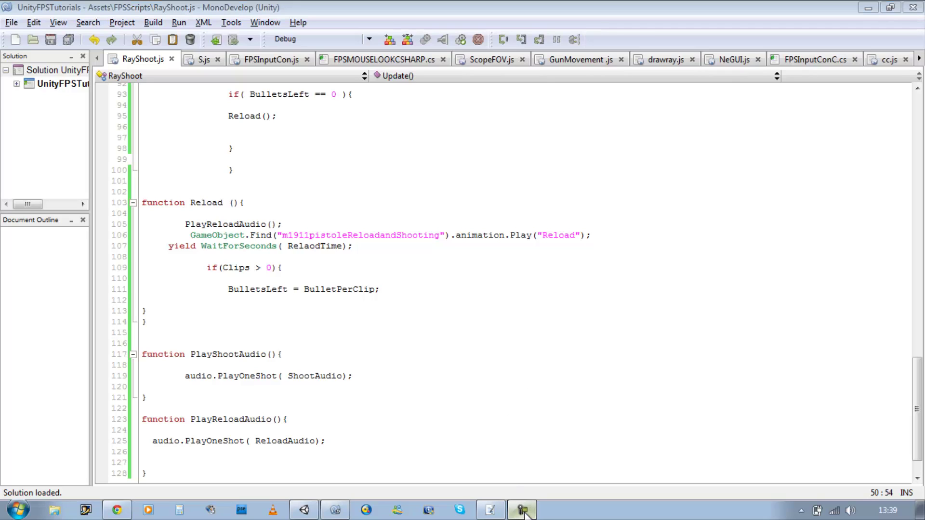
{"action": "left_click", "coordinate": [862, 458]}
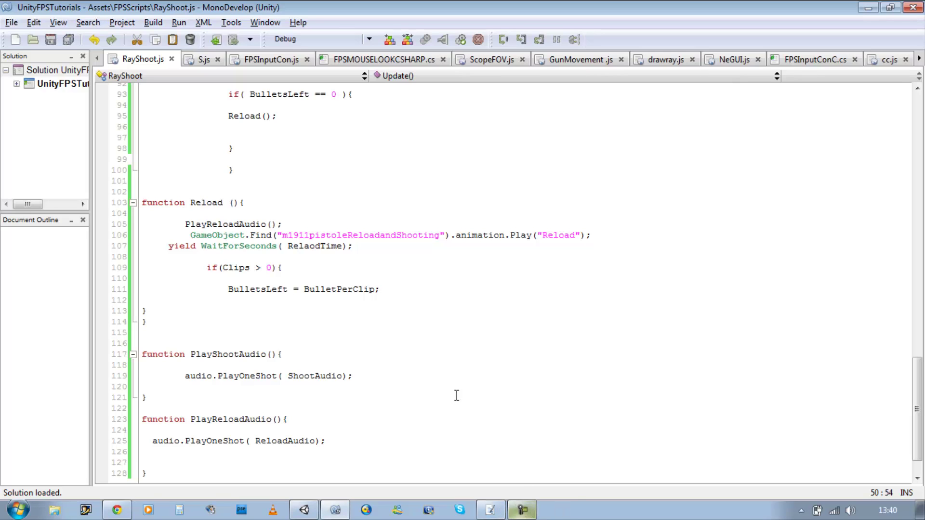
{"action": "scroll", "coordinate": [467, 340], "scroll_direction": "down", "scroll_amount": 2}
{"action": "scroll", "coordinate": [467, 339], "scroll_direction": "up", "scroll_amount": 20}
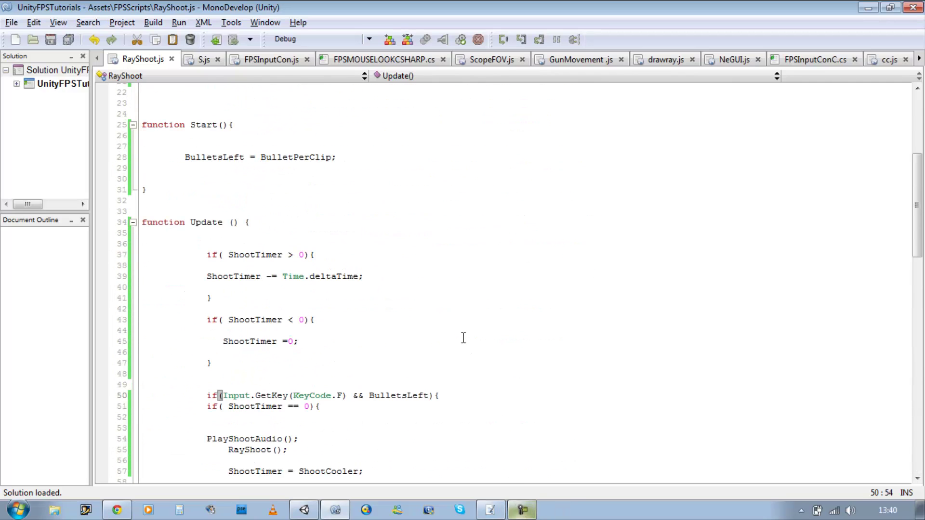
Switch to Unity, play the game to test the pistol's shooting and reloading, and stop it
{"action": "left_click", "coordinate": [304, 510]}
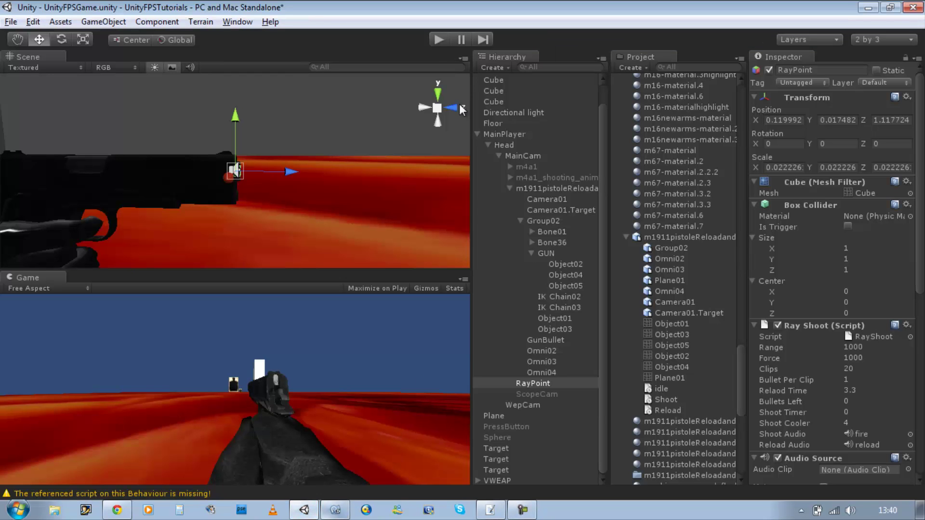
{"action": "left_click", "coordinate": [438, 39]}
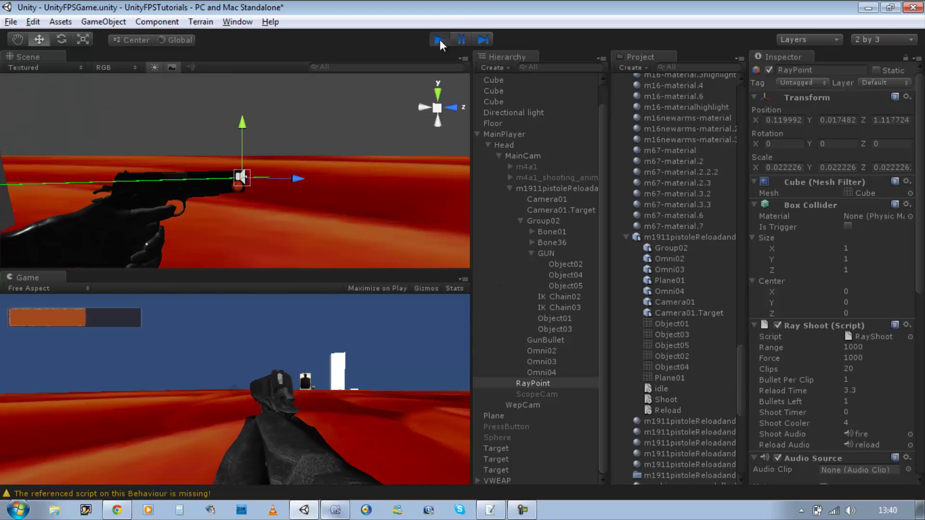
{"action": "left_click", "coordinate": [439, 39]}
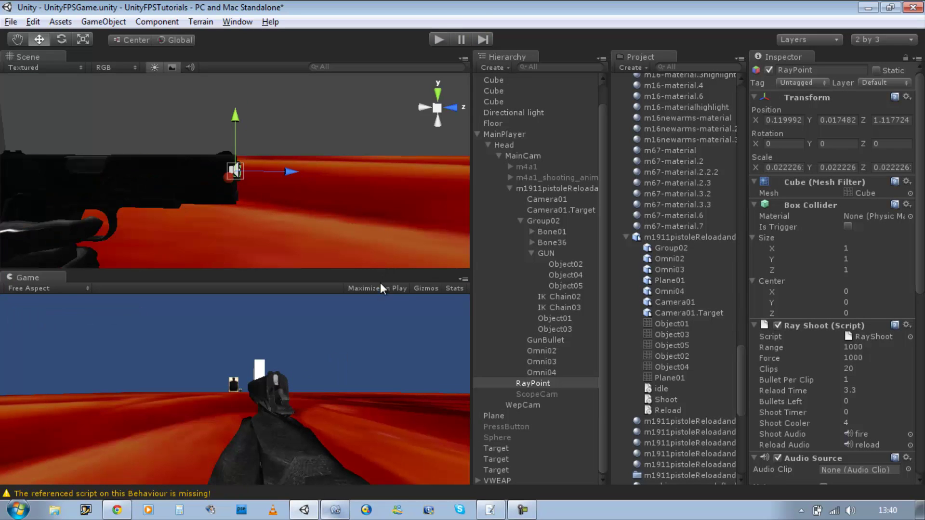
Turn on Maximize on Play for the game view, start the game and walk forward to test the pistol's shooting and reloading
{"action": "left_click", "coordinate": [381, 288]}
{"action": "left_click", "coordinate": [439, 39]}
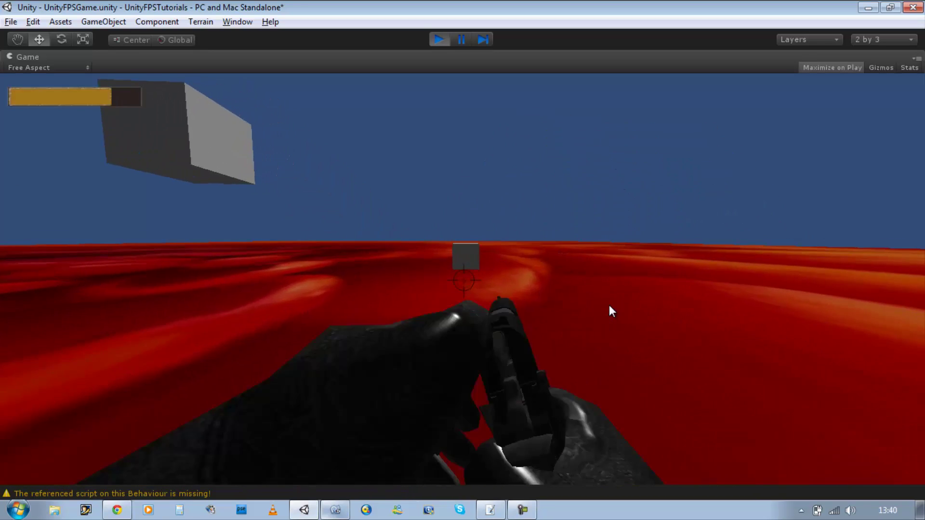
{"action": "key", "text": "w"}
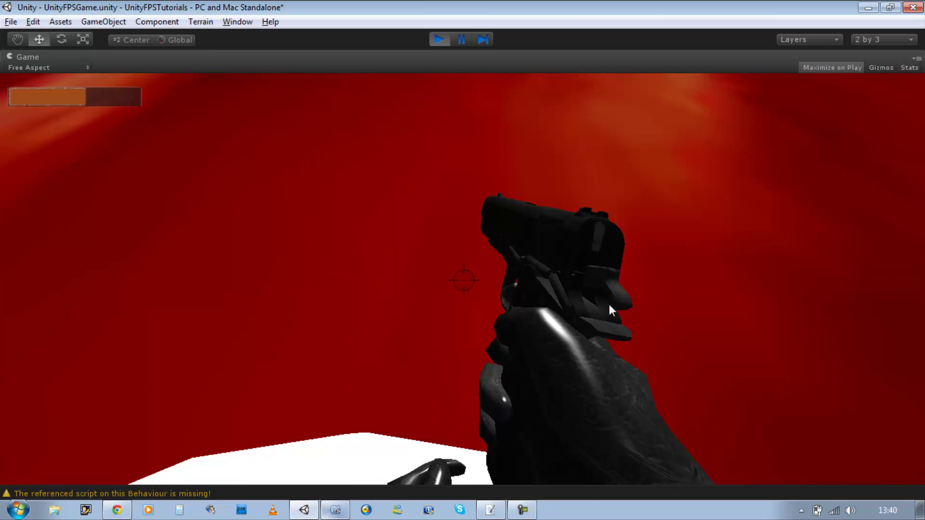
{"action": "key", "text": "w"}
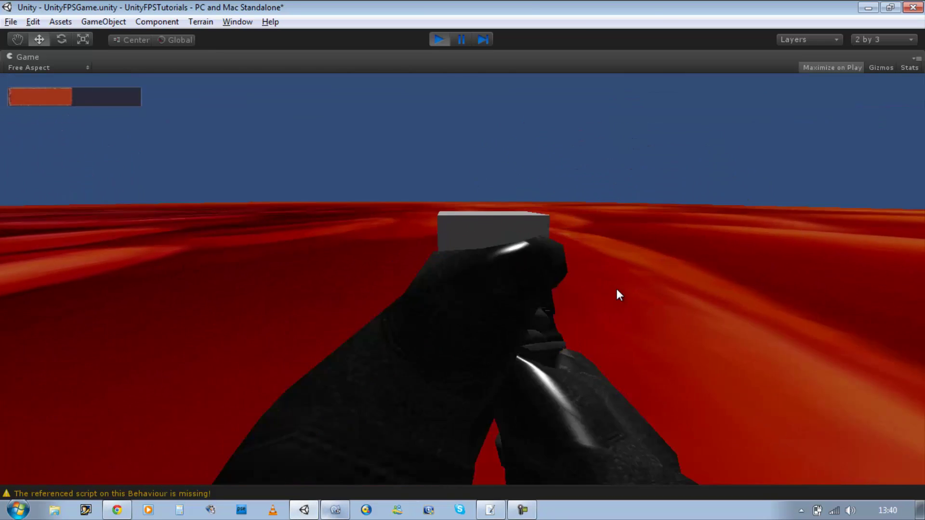